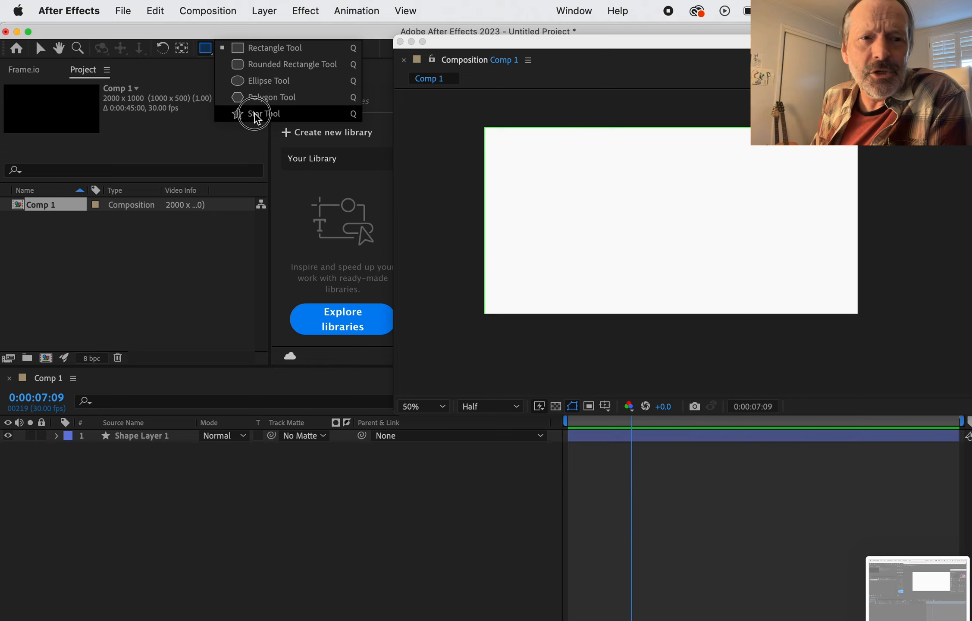
Step: Draw a large circle on the white background with the Ellipse tool and set its stroke width to 0 px
left_click(262, 84)
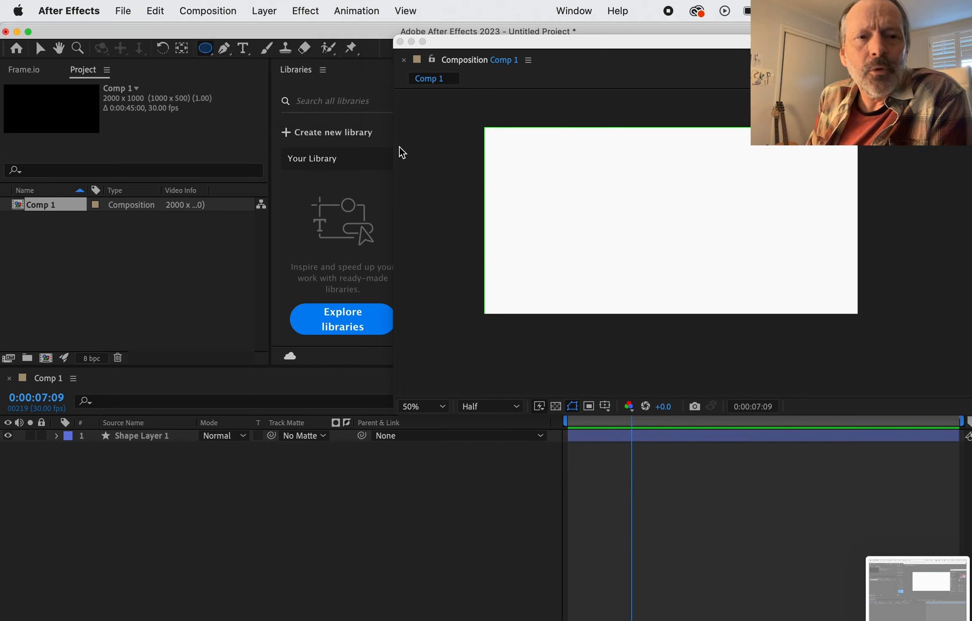
left_click_drag(578, 146, 707, 276)
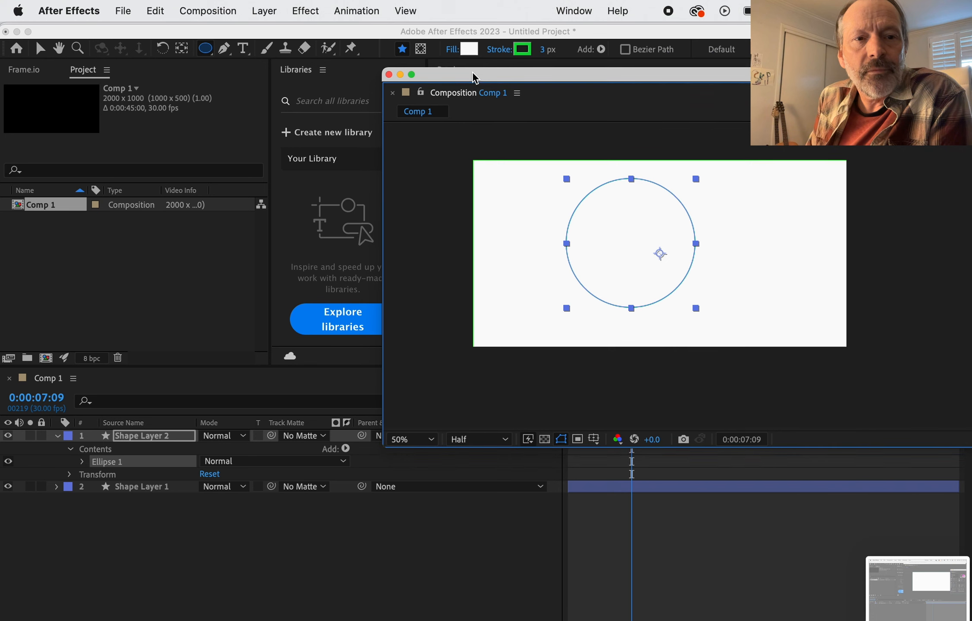
left_click(520, 49)
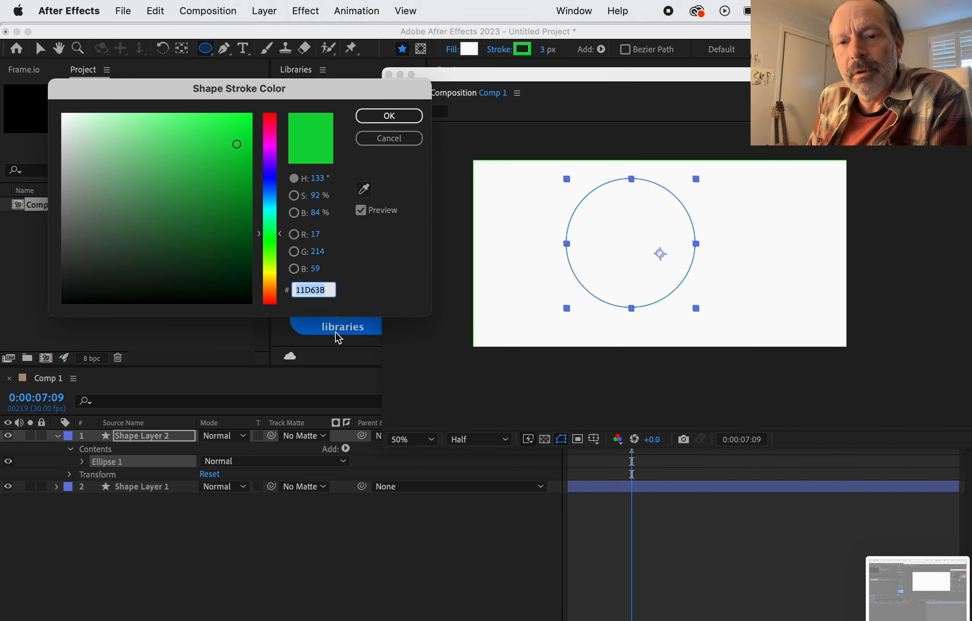
left_click(403, 123)
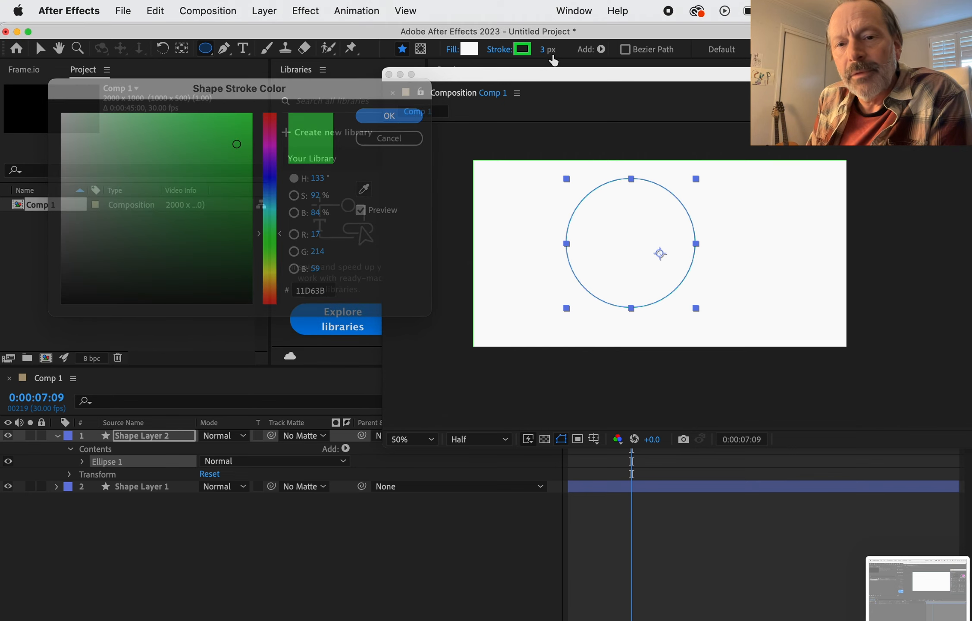
left_click(550, 49)
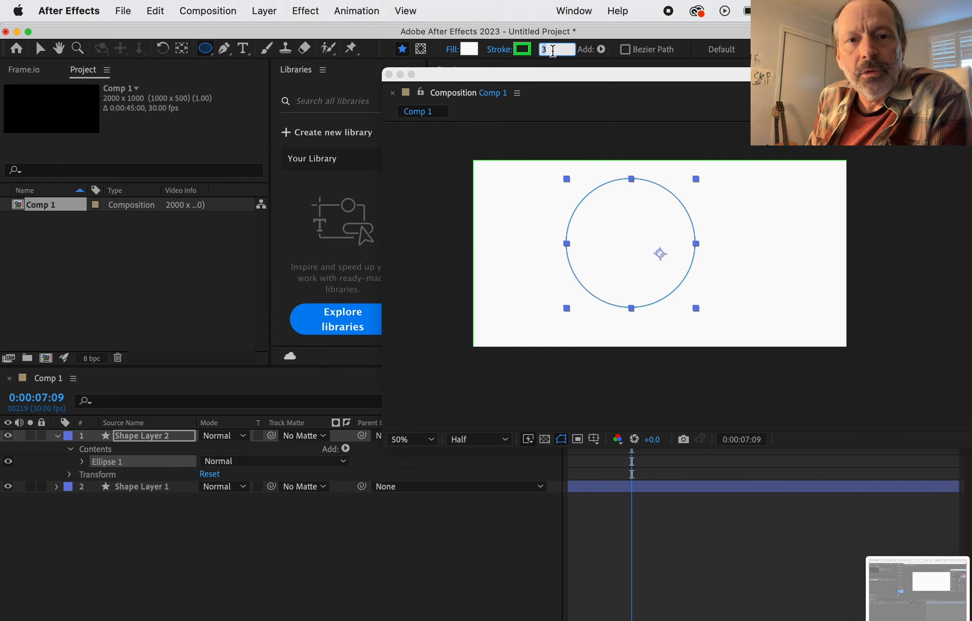
type("0")
key("Return")
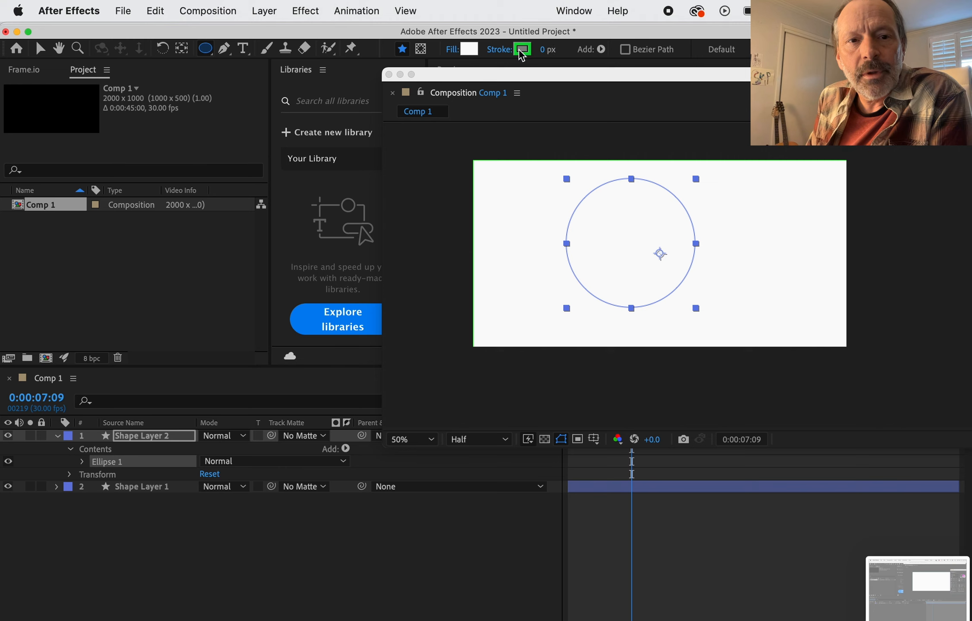
Step: Fill the circle with dark grey-brown 5E5252 and lock the background layer, Shape Layer 1
left_click(469, 49)
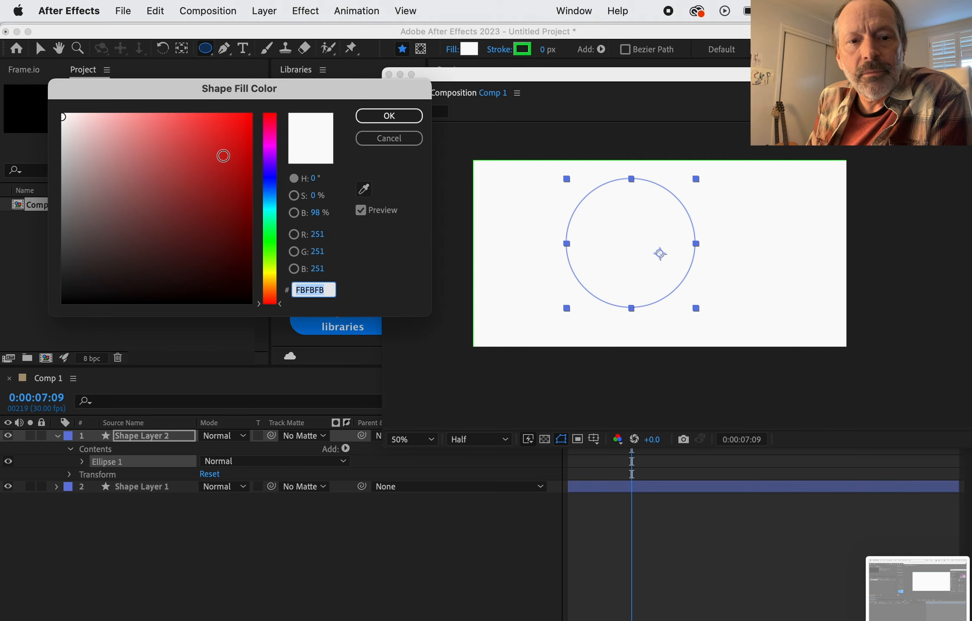
left_click(86, 233)
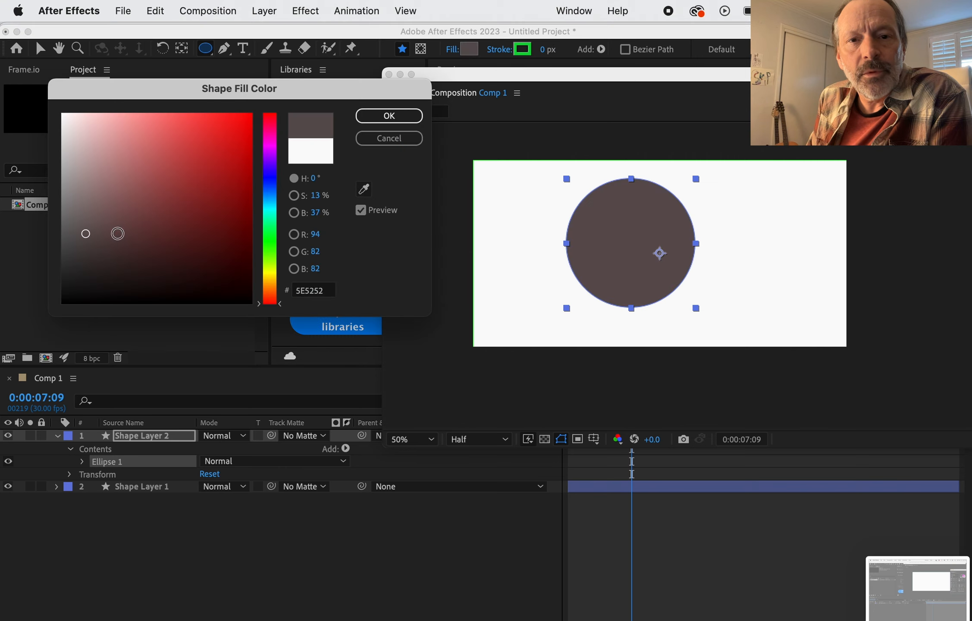
left_click(403, 117)
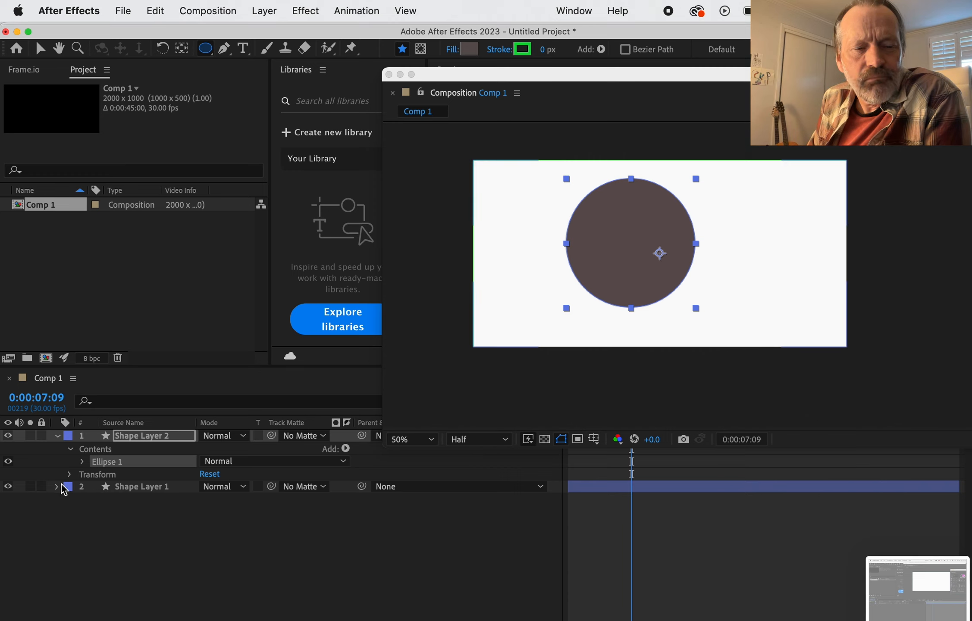
left_click(41, 487)
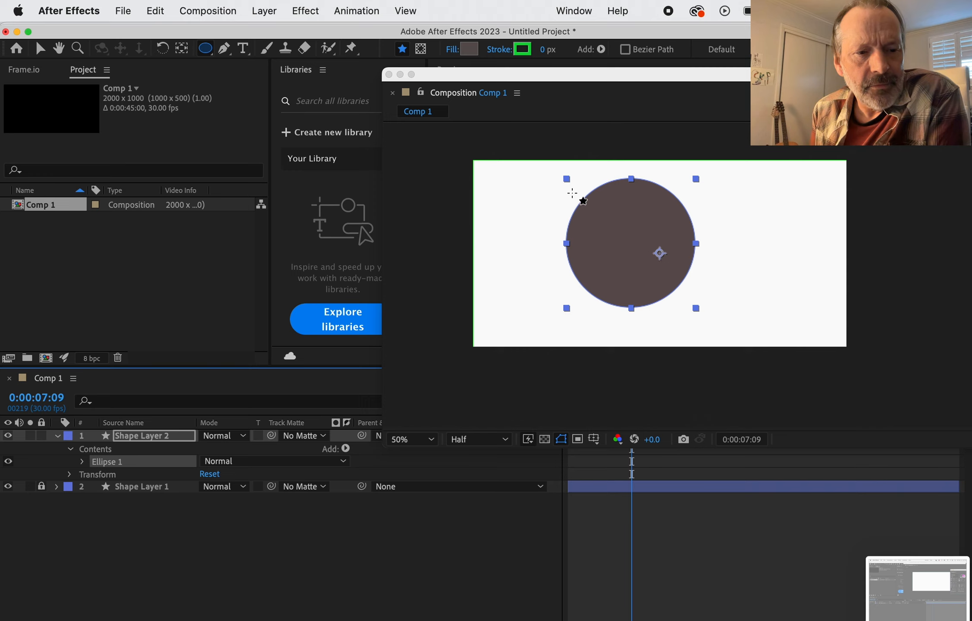
Step: Use the Pan Behind tool to place the circle layer's anchor point at the circle's centre, then deselect the layer
left_click(183, 49)
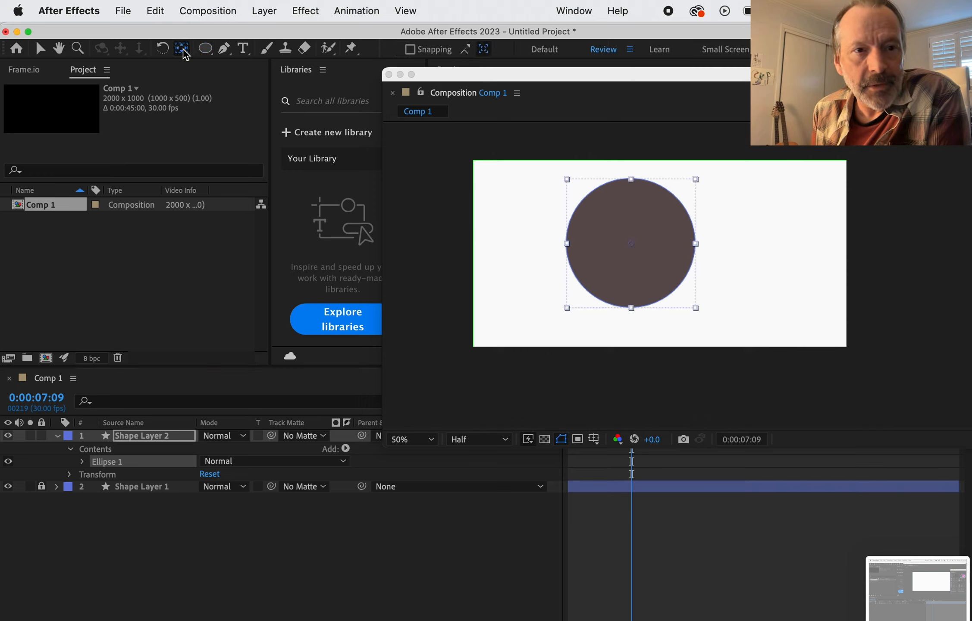
mouse_move(640, 246)
left_mouse_down()
mouse_move(707, 250)
mouse_move(645, 278)
mouse_move(627, 265)
mouse_move(645, 249)
mouse_move(656, 256)
left_mouse_up()
key("super+z")
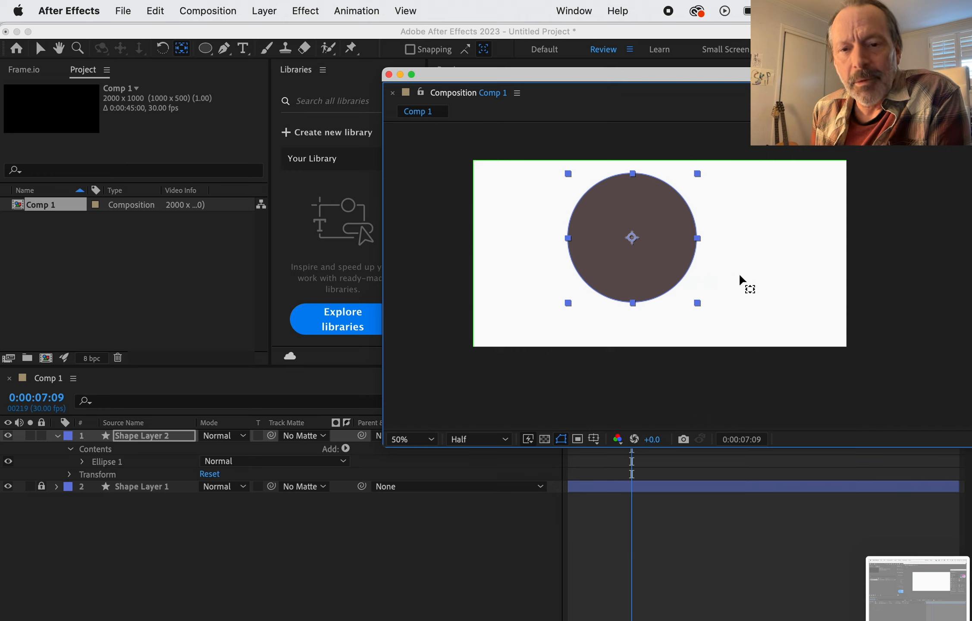
left_click(745, 282)
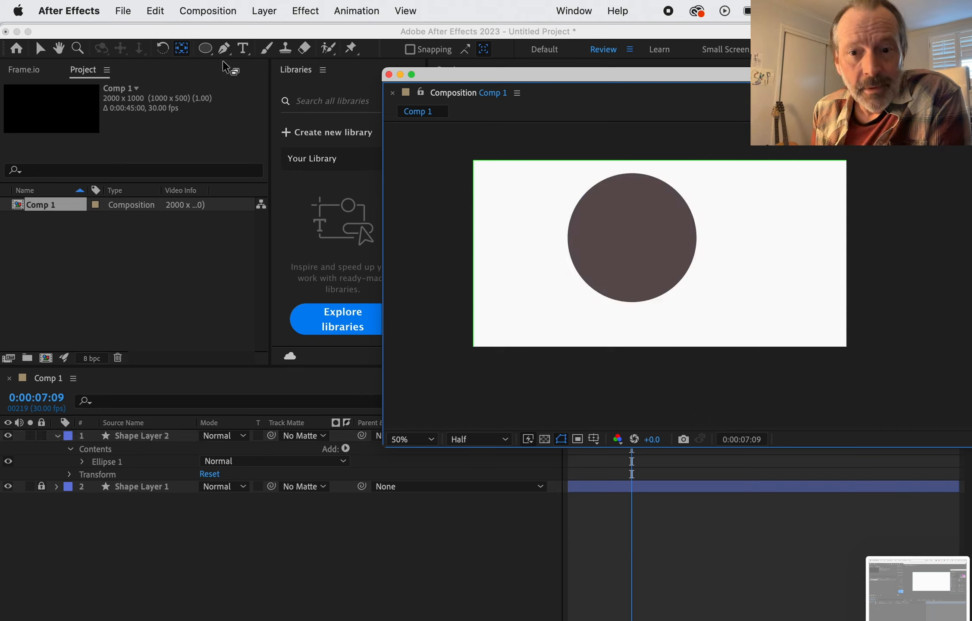
Step: Draw a wide, thin horizontal rectangle across the circle on a new shape layer and fill it with light red
mouse_move(212, 54)
left_mouse_down()
mouse_move(218, 71)
mouse_move(251, 86)
mouse_move(261, 119)
left_mouse_up()
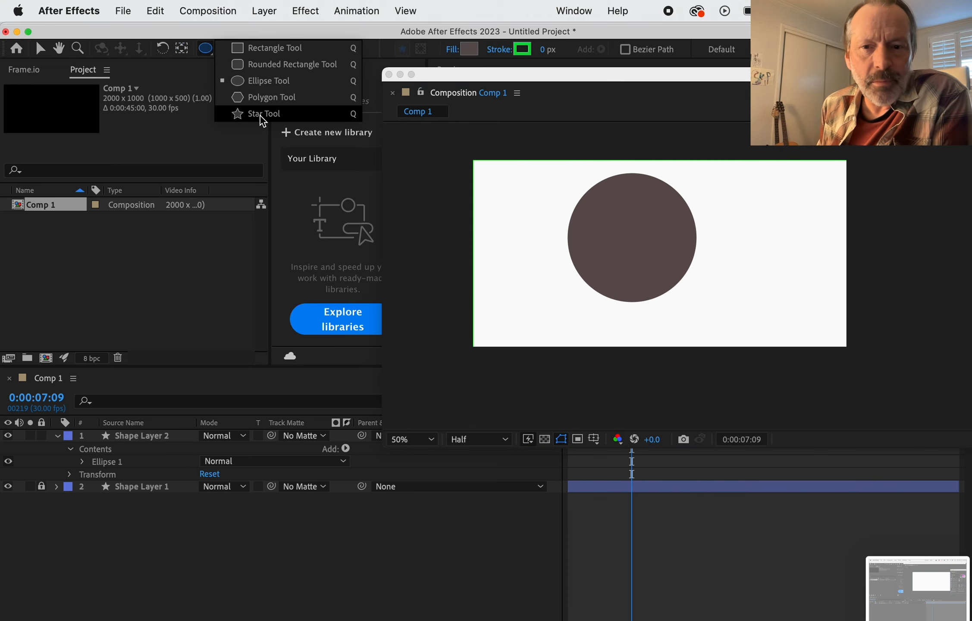
left_click_drag(260, 116, 263, 54)
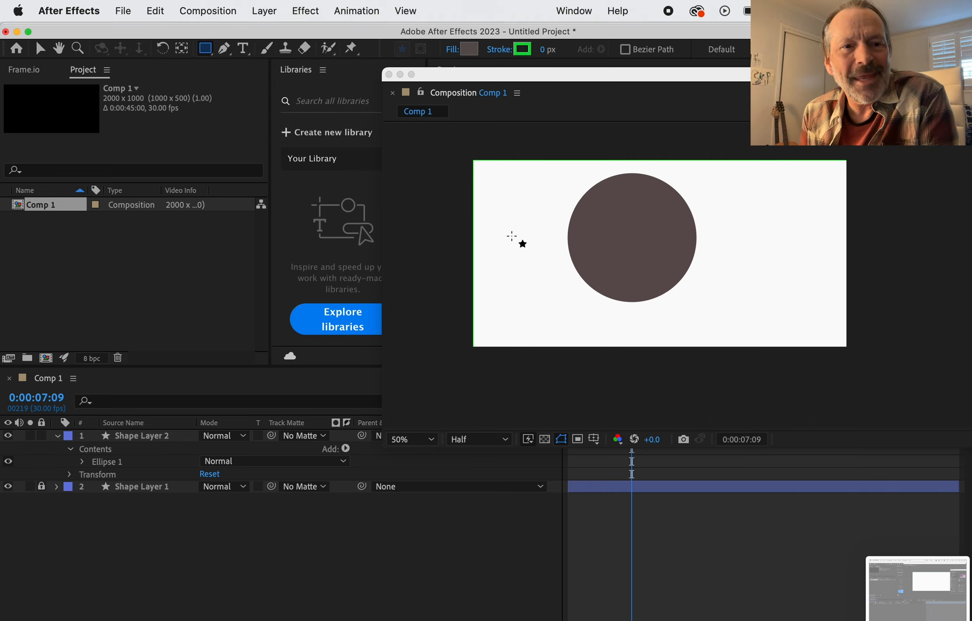
mouse_move(510, 235)
left_mouse_down()
mouse_move(742, 272)
mouse_move(831, 275)
mouse_move(833, 263)
left_mouse_up()
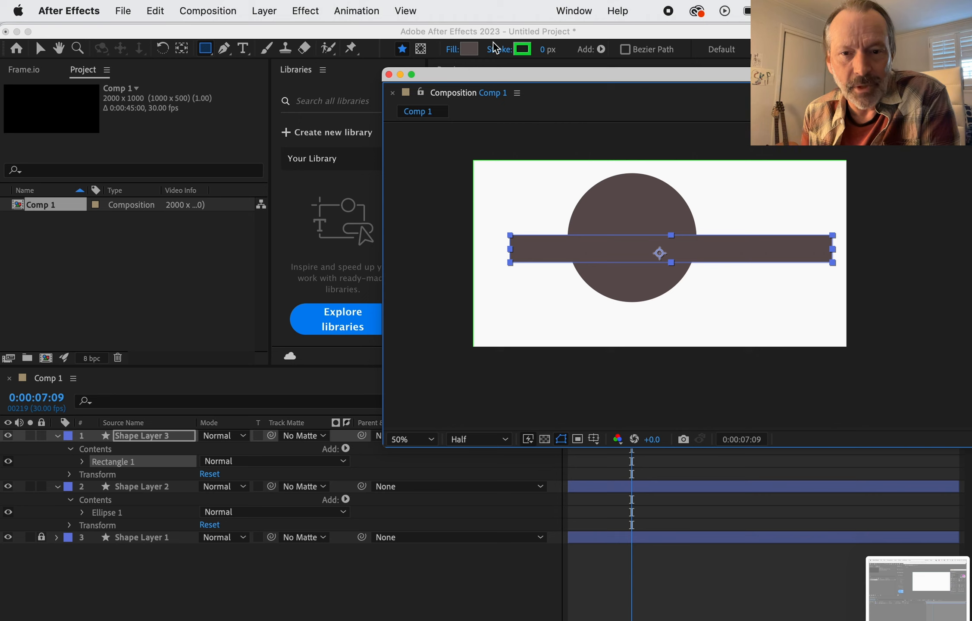
left_click(474, 49)
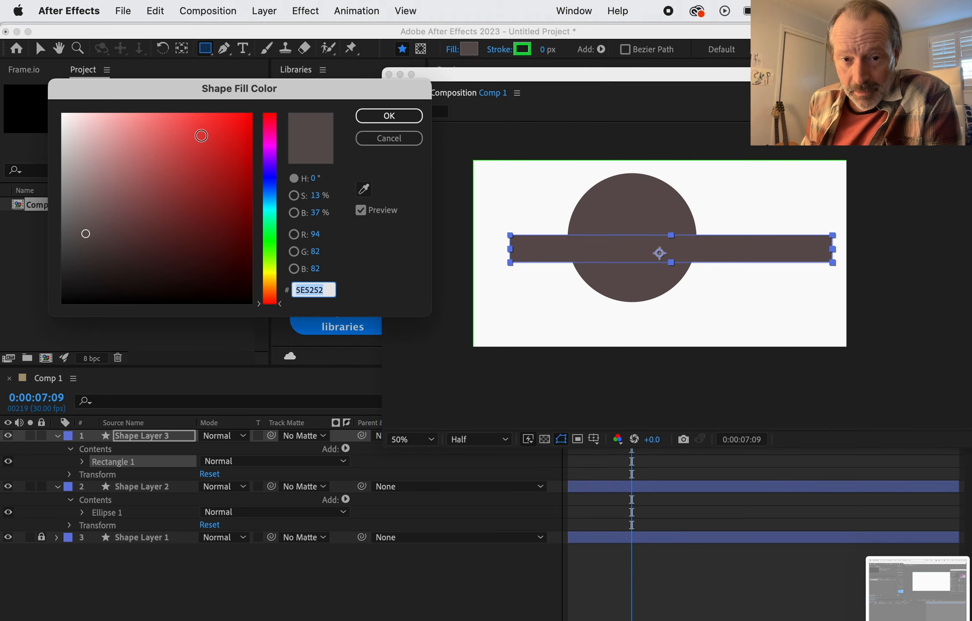
left_click(168, 138)
left_click(402, 118)
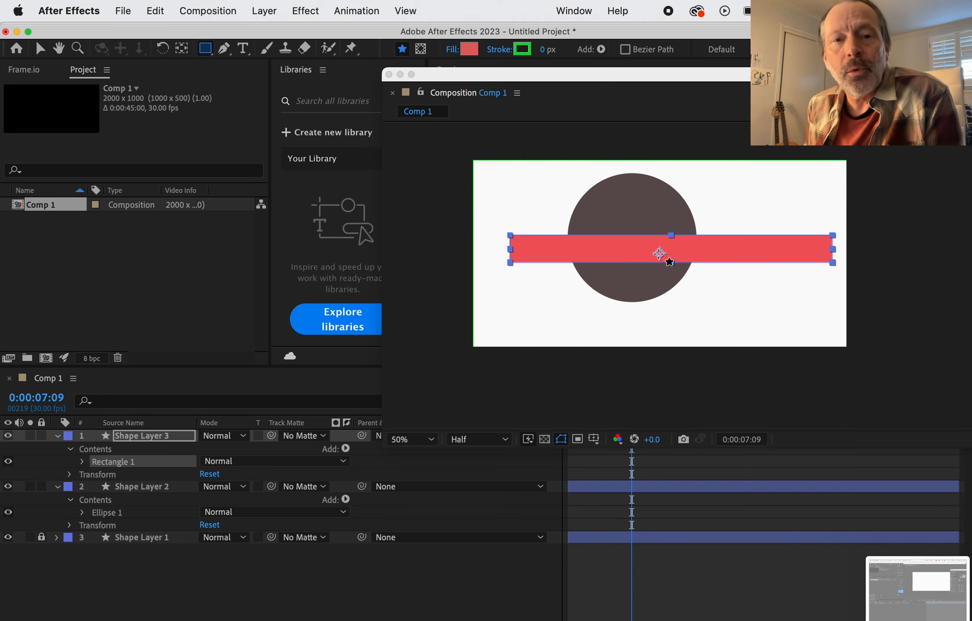
Step: Reposition the circle at the composition's centre with the red rectangle crossing its middle, then deselect both layers
left_click(659, 254)
left_click(322, 40)
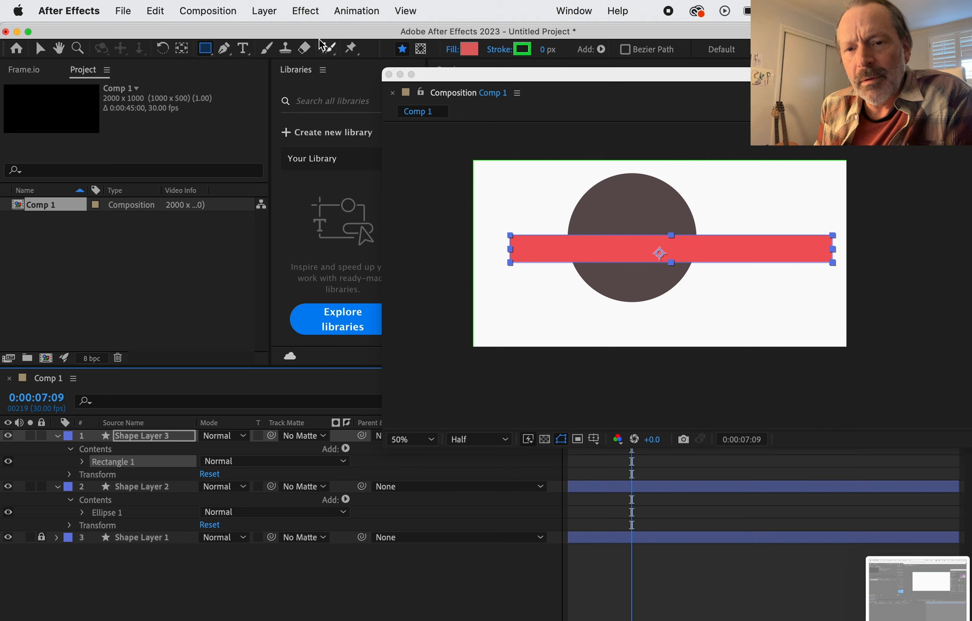
left_click(182, 49)
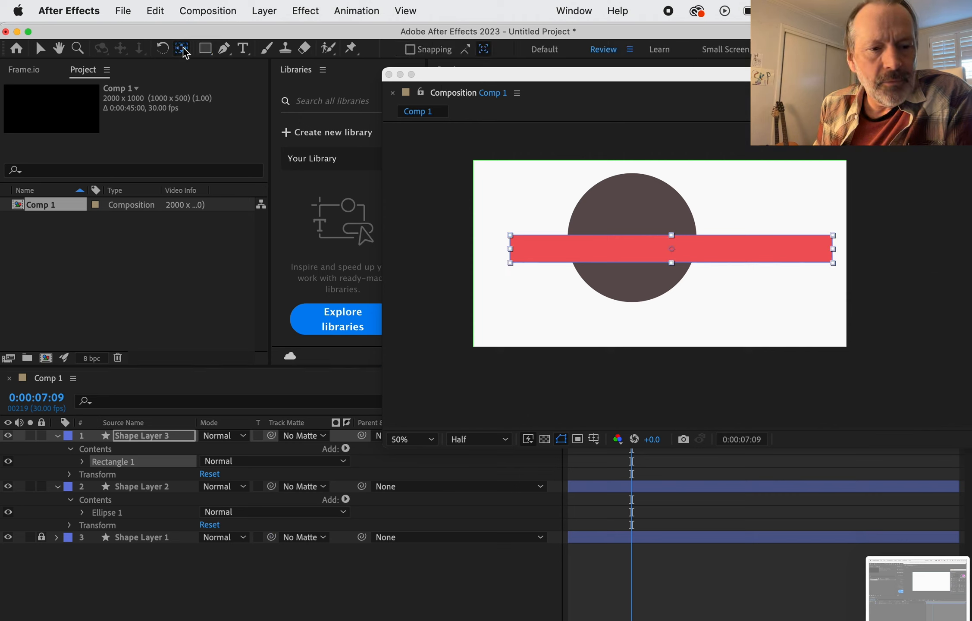
left_click_drag(701, 253, 646, 238)
left_click_drag(617, 200, 641, 213)
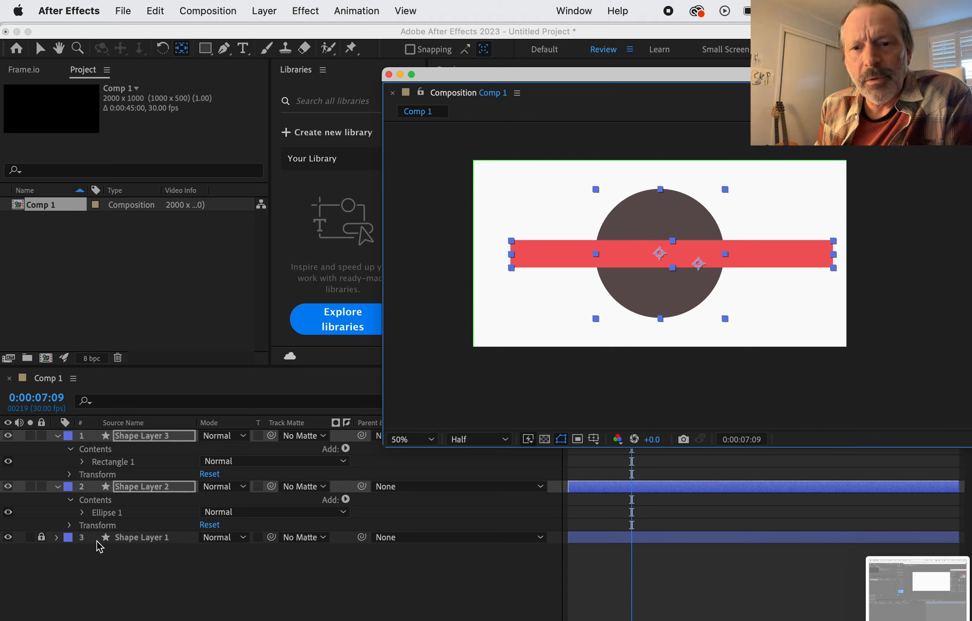
left_click(155, 567)
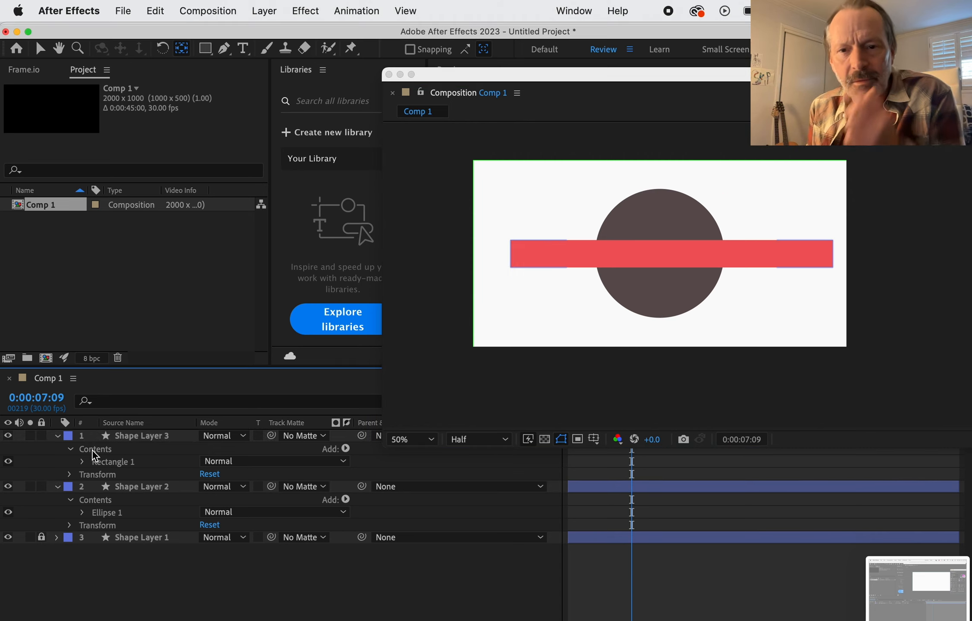
Step: Expand Rectangle 1 in Shape Layer 3 and convert its rectangle path to a Bezier path
left_click(90, 462)
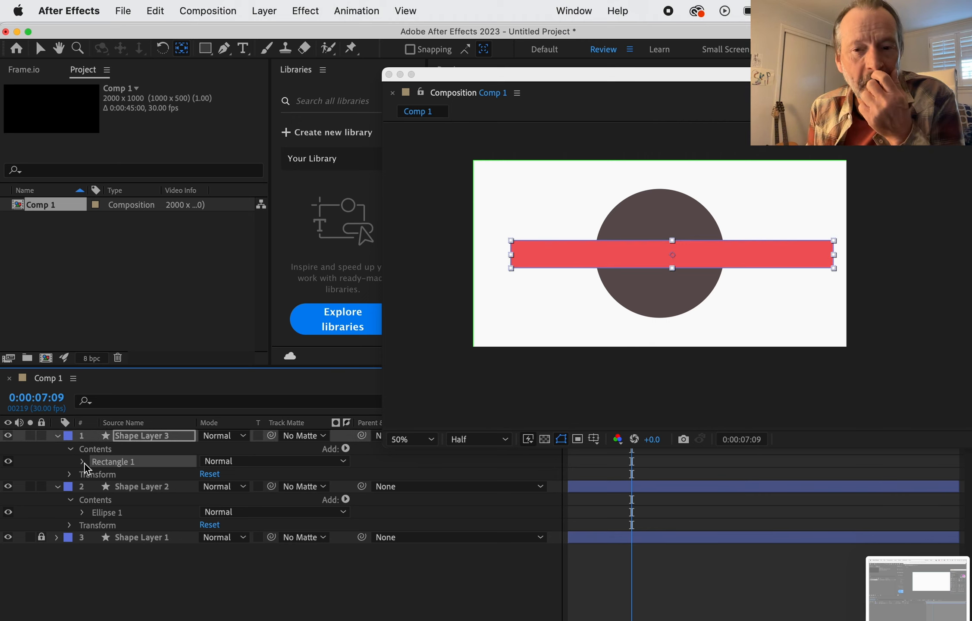
left_click(83, 462)
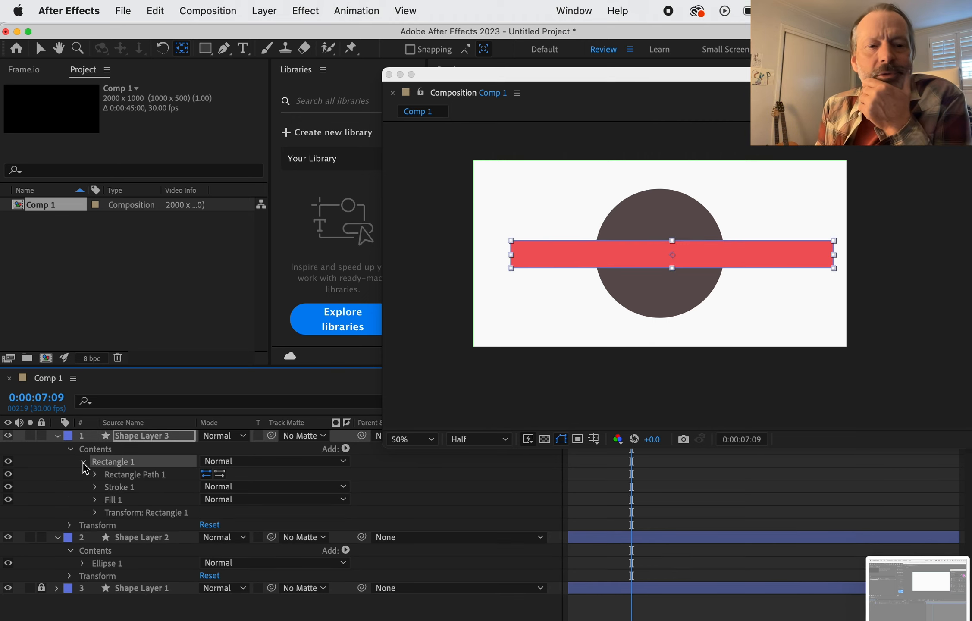
right_click(126, 462)
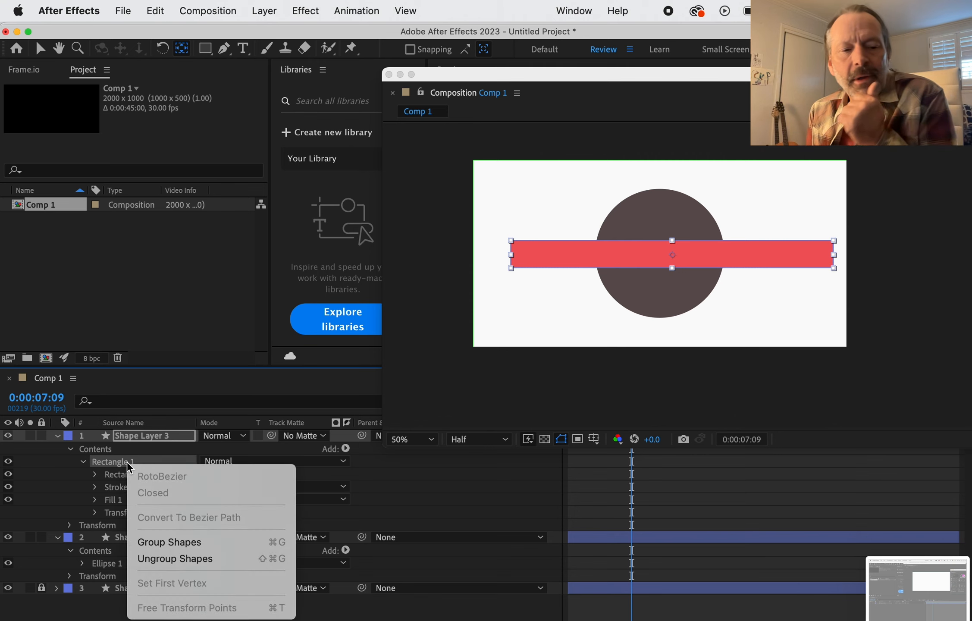
key("Escape")
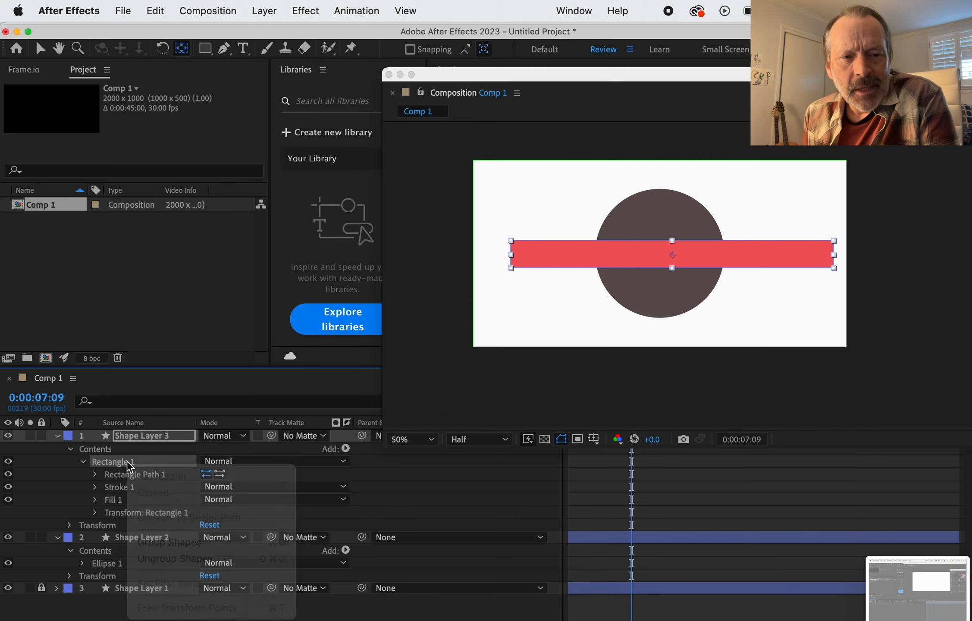
left_click(133, 475)
right_click(135, 477)
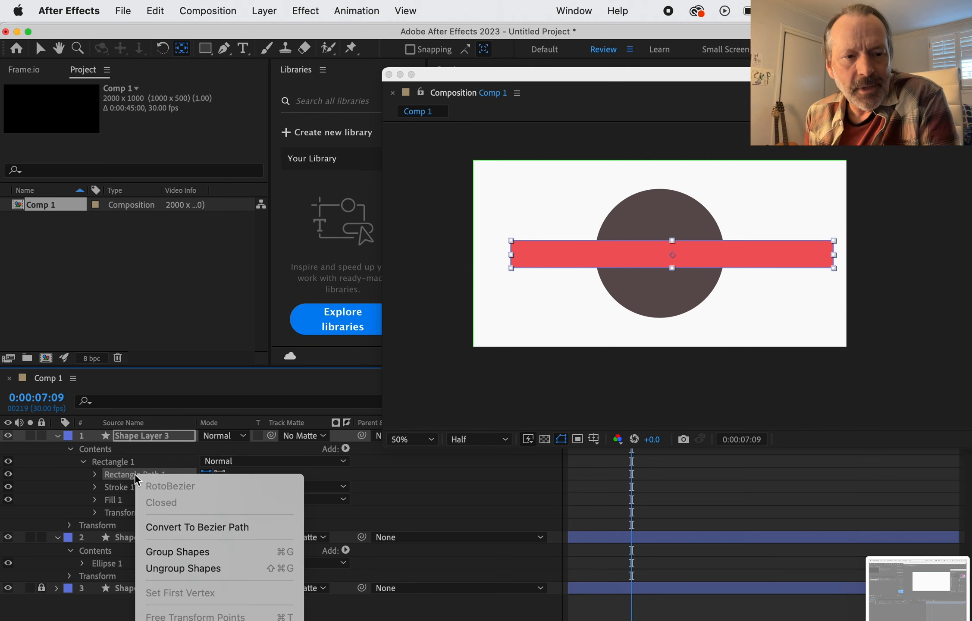
key("Escape")
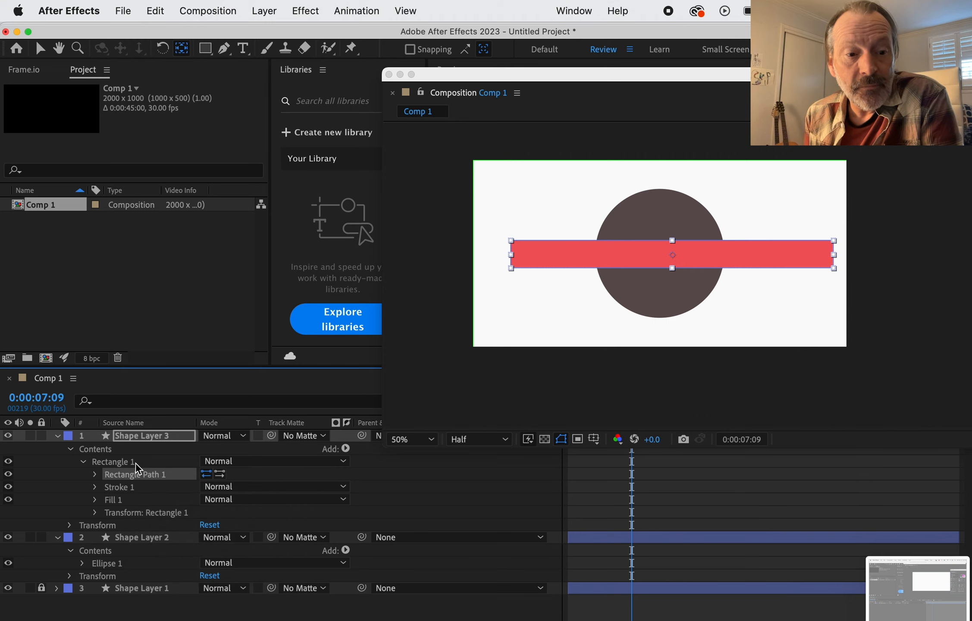
right_click(150, 480)
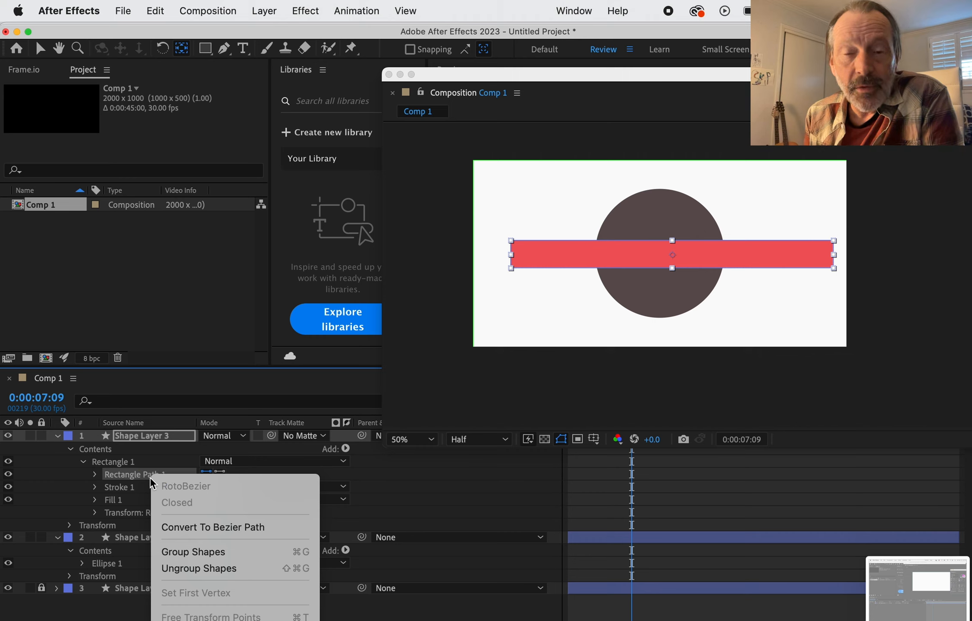
left_click(189, 527)
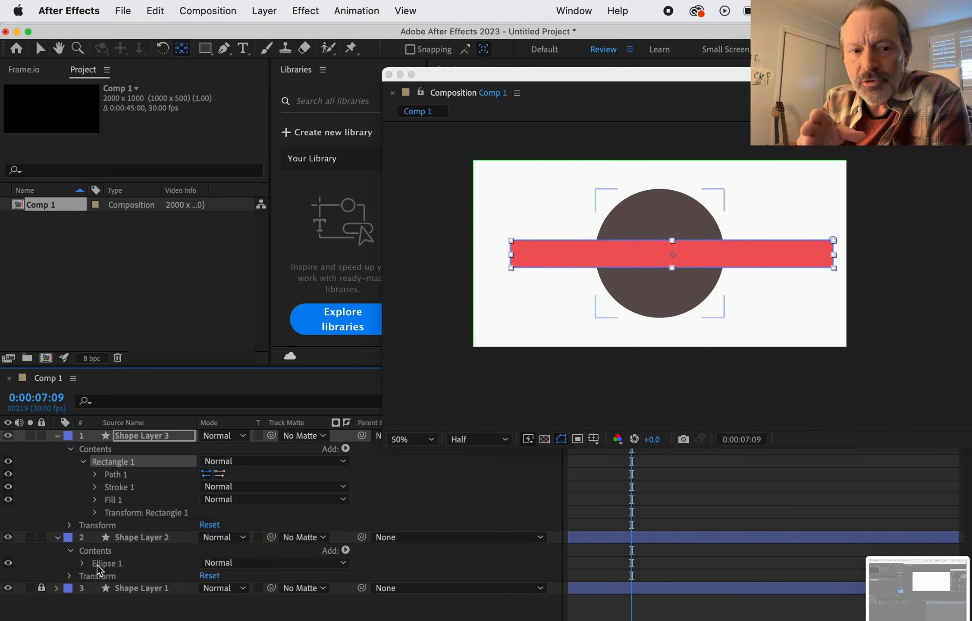
Step: Expand Ellipse 1 in Shape Layer 2 and convert its ellipse path to a Bezier path
left_click(81, 564)
scroll(176, 570, "down", 2)
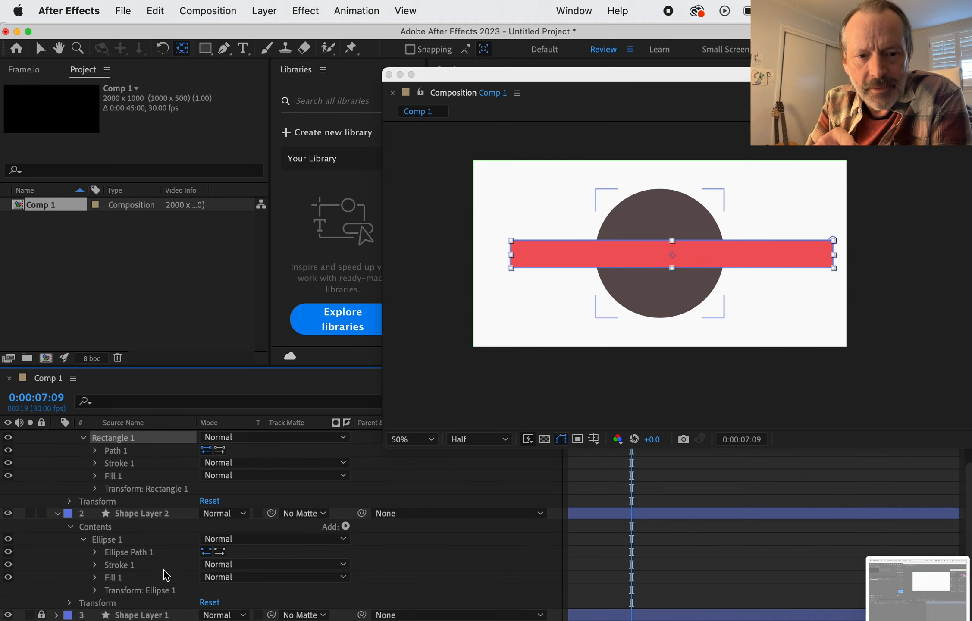
left_click(129, 552)
right_click(144, 553)
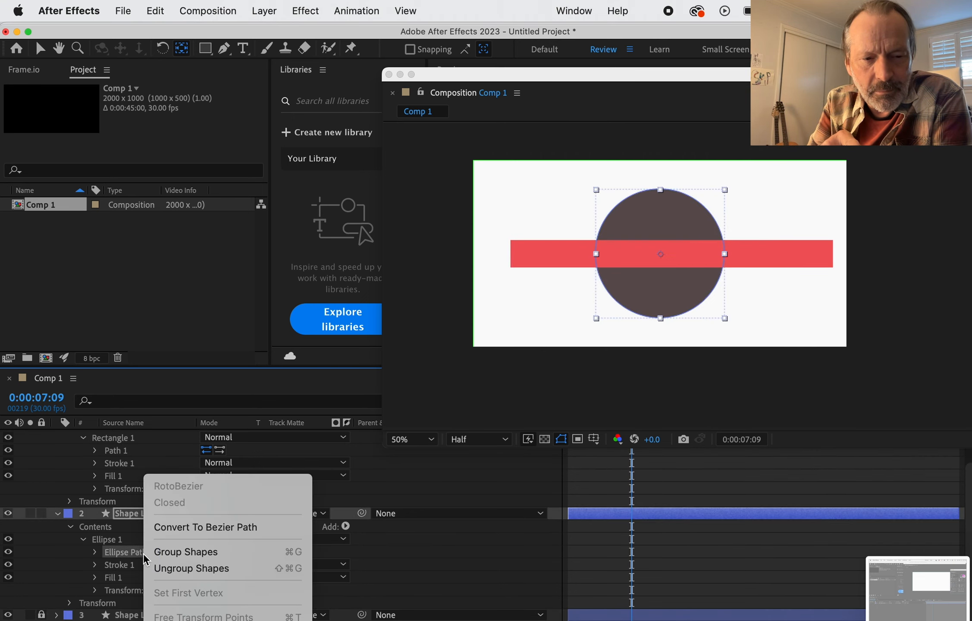
left_click(196, 528)
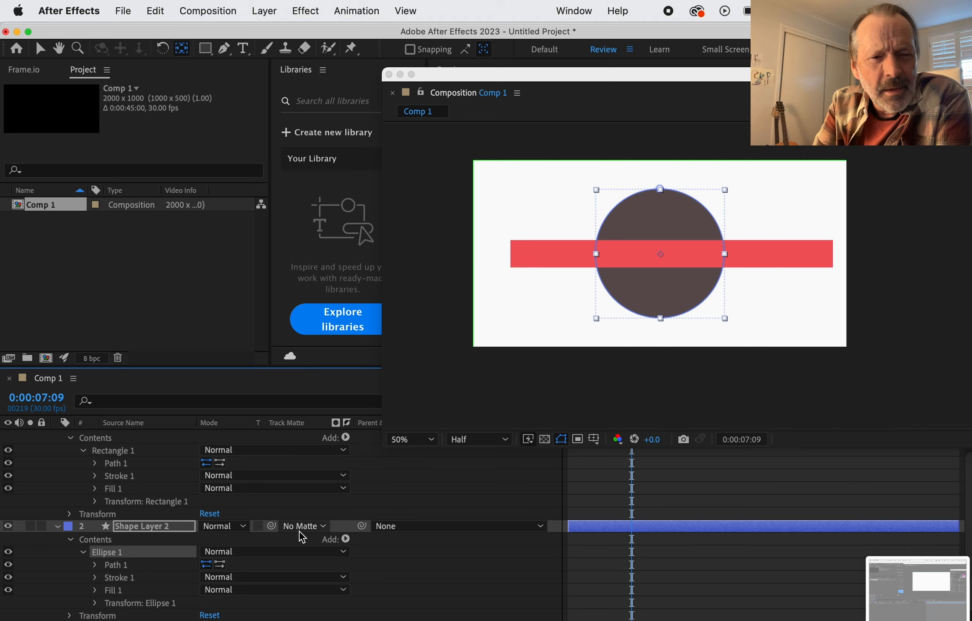
scroll(646, 479, "up", 1)
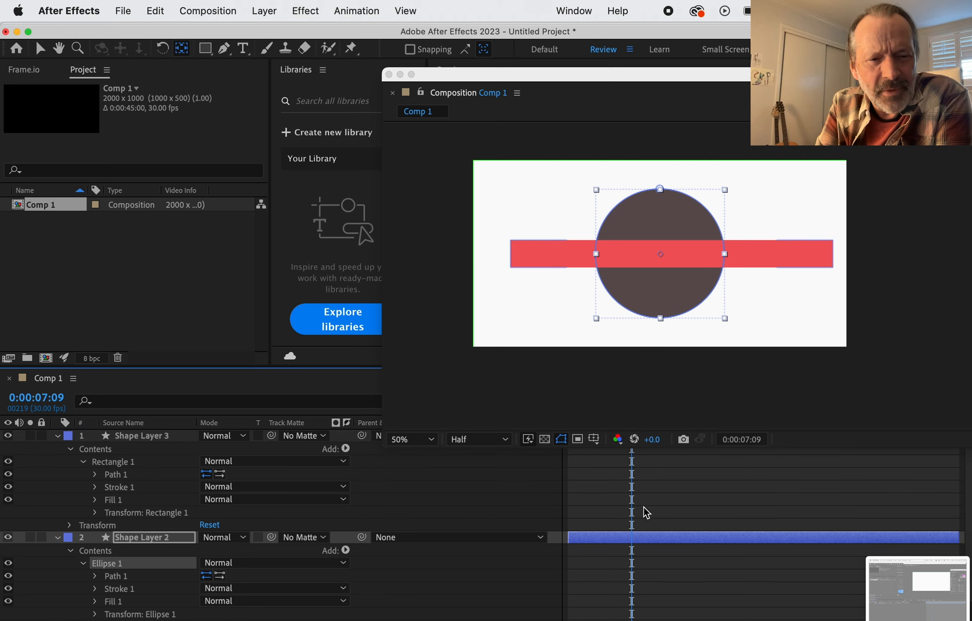
scroll(638, 507, "down", 1)
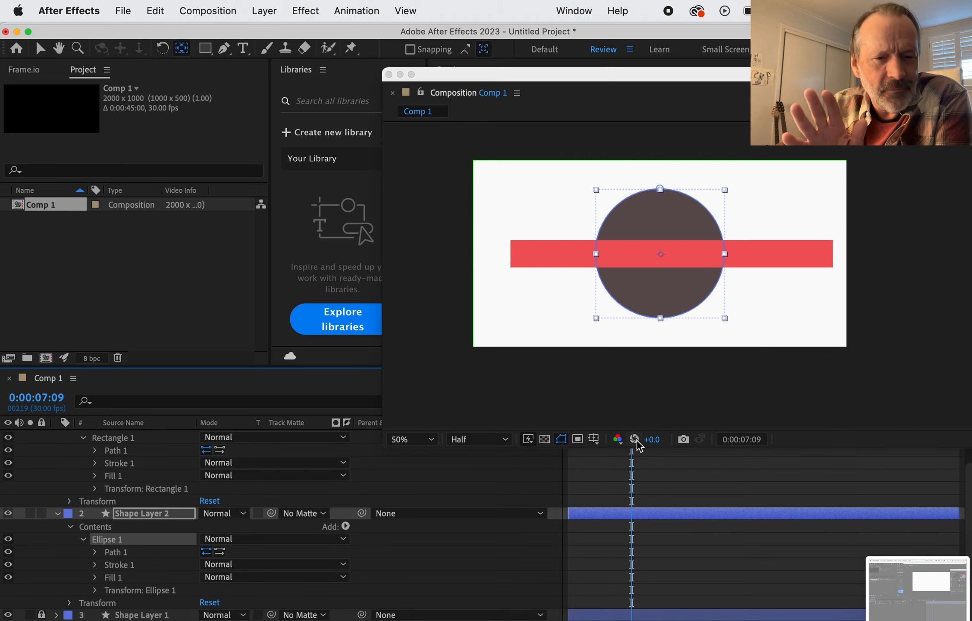
Step: Shorten the floating Composition window to uncover the timeline and set the current time to 0:00:00:00
scroll(675, 505, "up", 2)
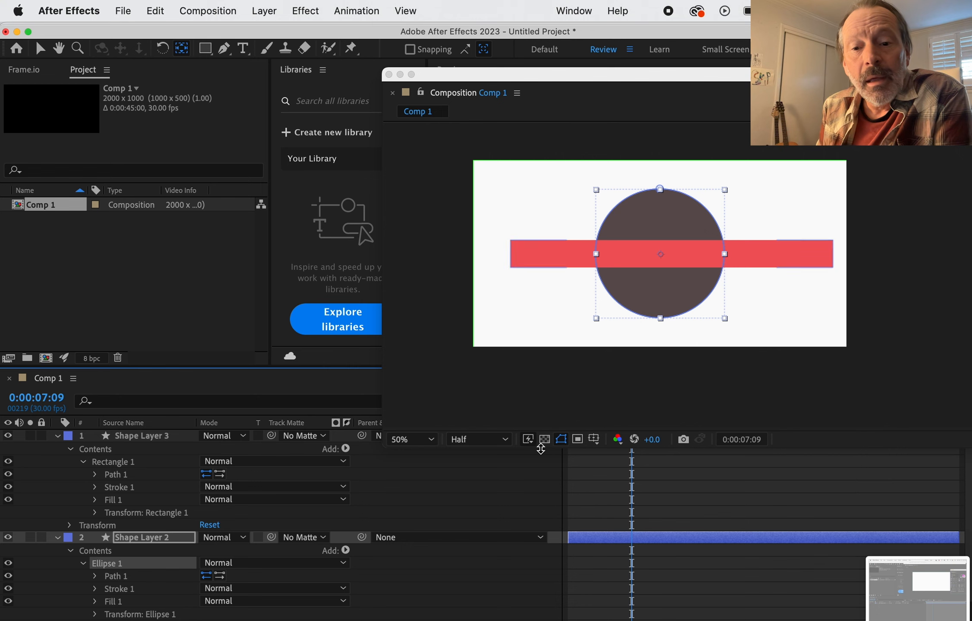
left_click_drag(506, 450, 506, 347)
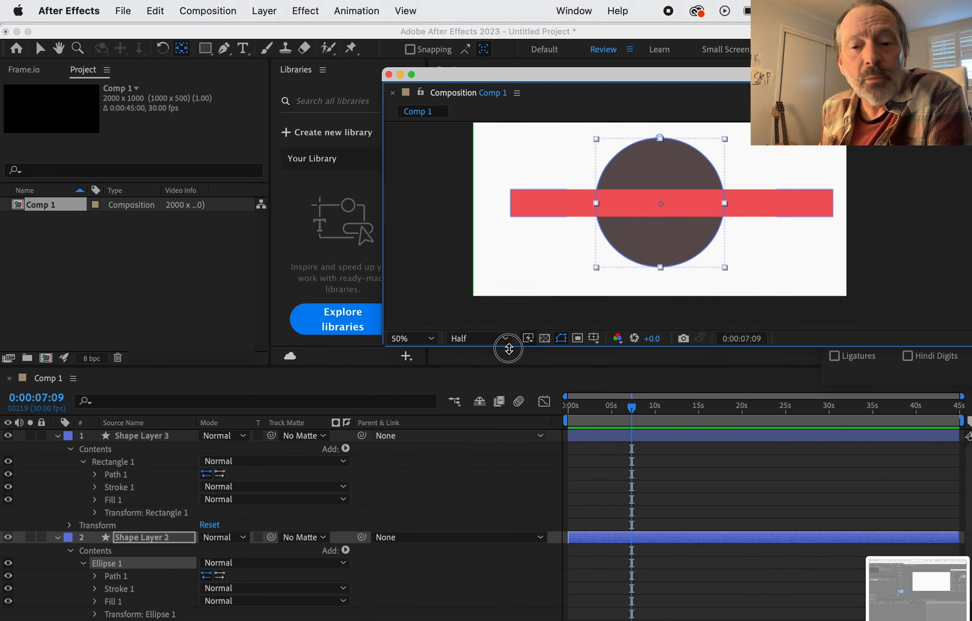
left_click_drag(634, 408, 536, 415)
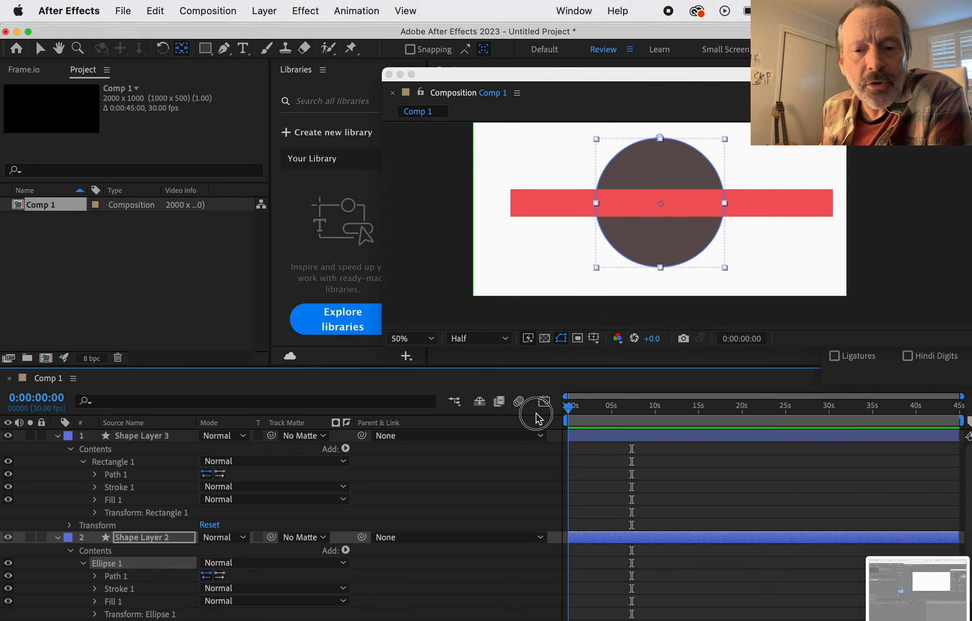
Step: Set path keyframes at the composition's start for Rectangle 1 in Shape Layer 3 and Ellipse 1 in Shape Layer 2
left_click(116, 474)
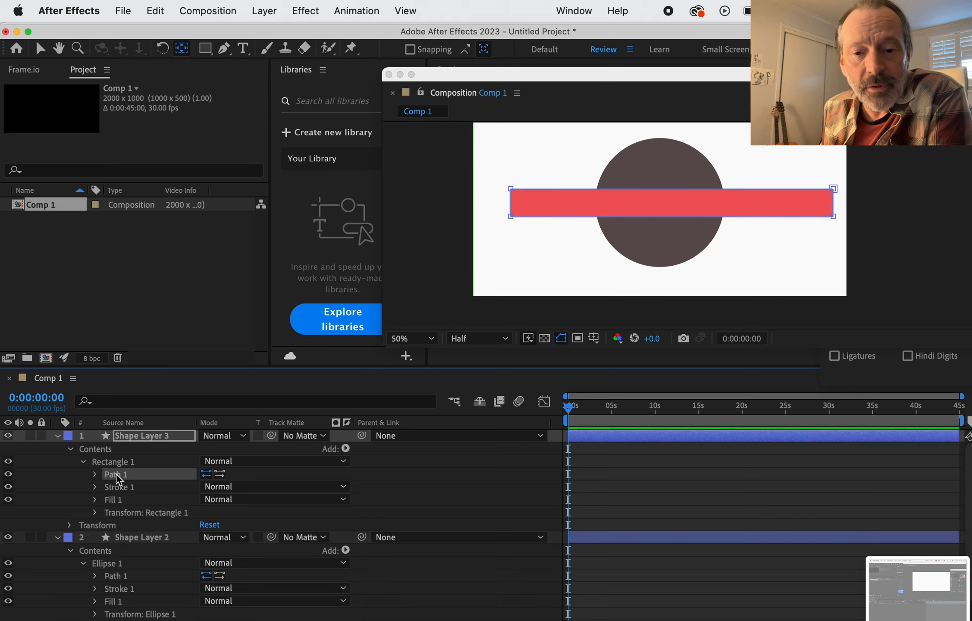
left_click(95, 475)
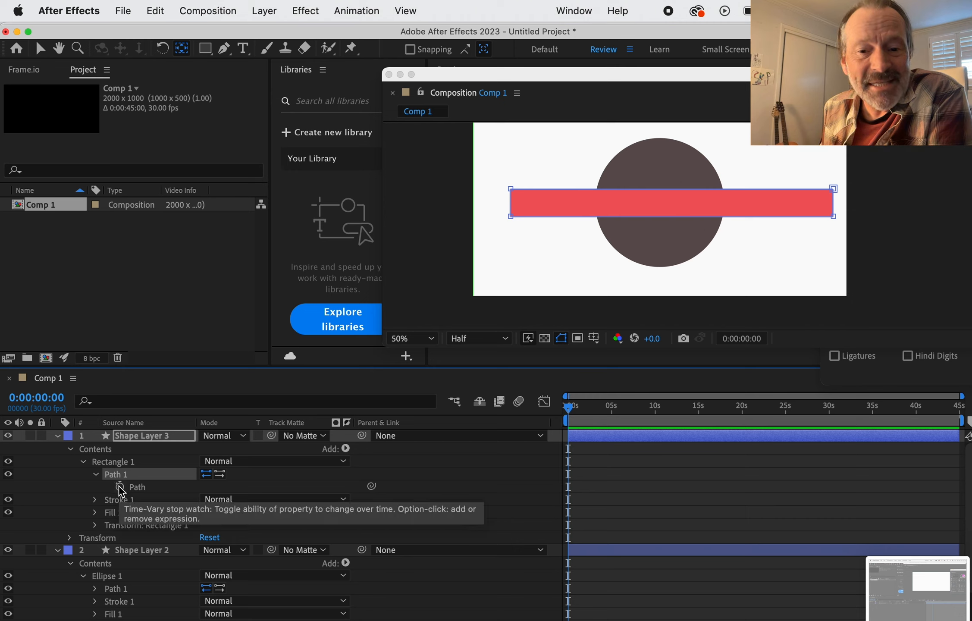
left_click(120, 486)
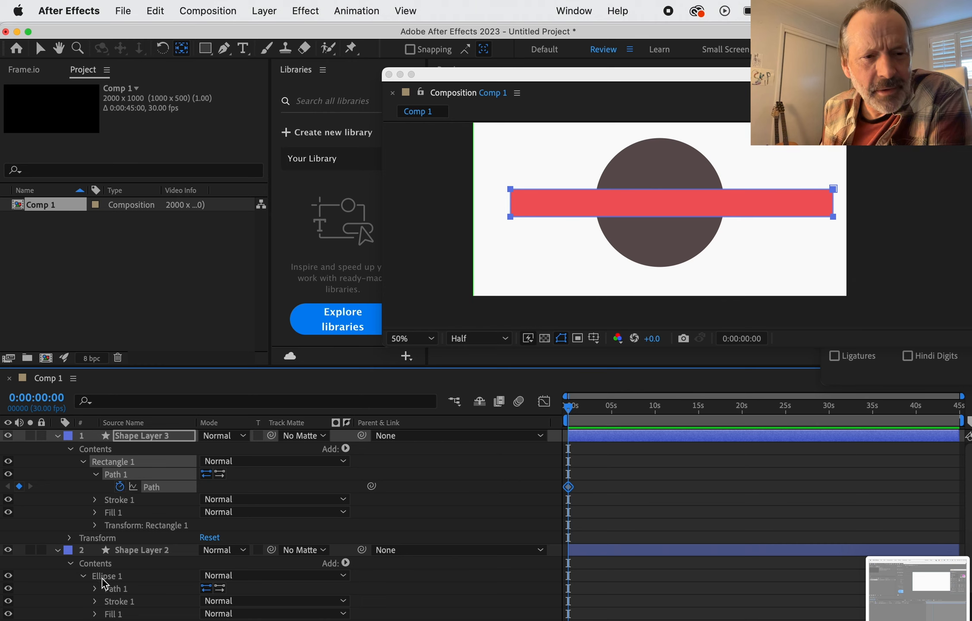
left_click(112, 589)
left_click(95, 589)
left_click(120, 600)
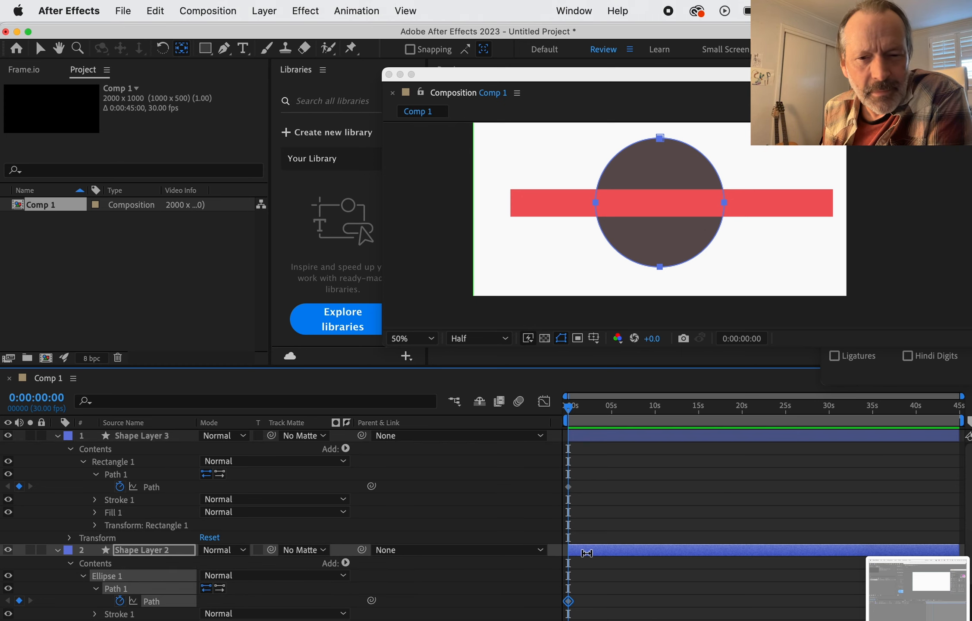
Step: Select the Path property of Rectangle 1 and move the current time to 0:00:13:02
scroll(613, 523, "down", 2)
scroll(615, 528, "up", 2)
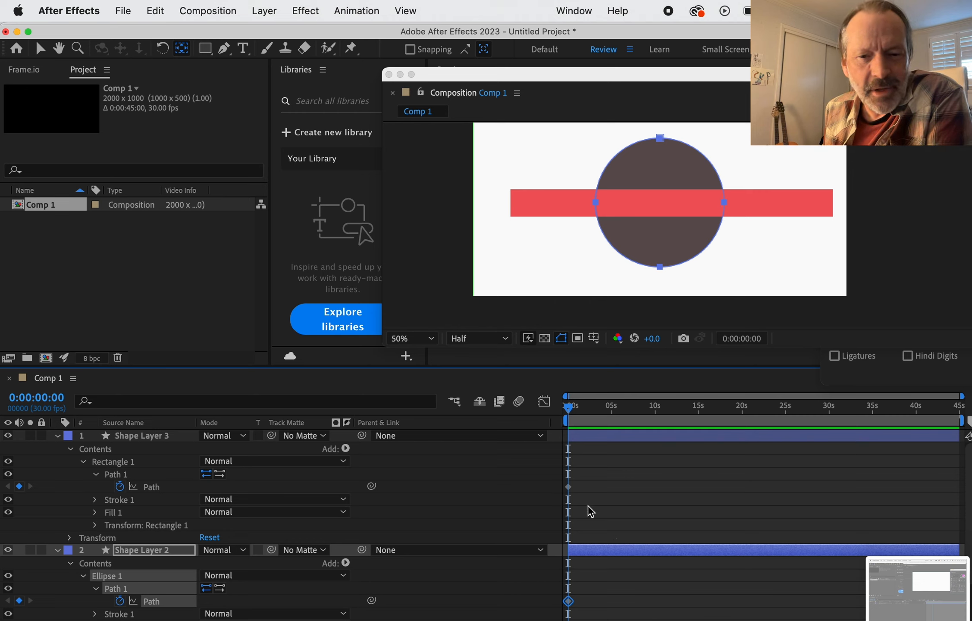
left_click(569, 601)
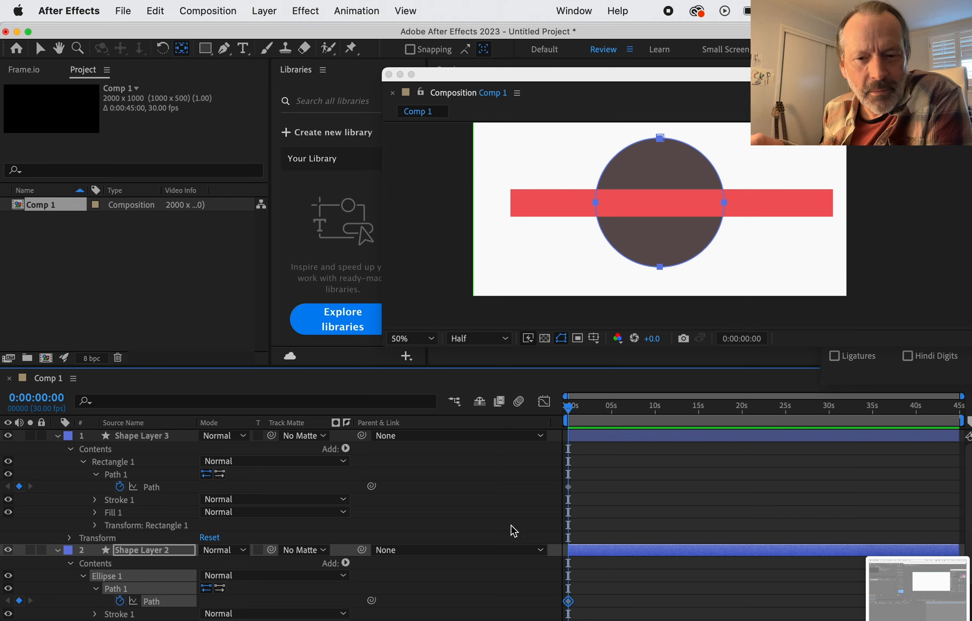
left_click(161, 491, "shift")
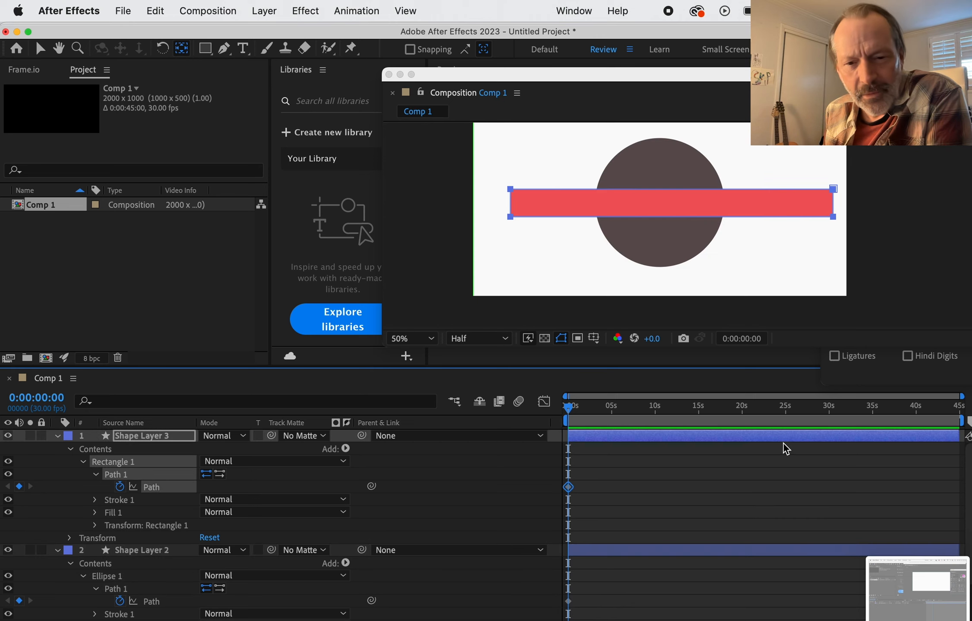
left_click(681, 408)
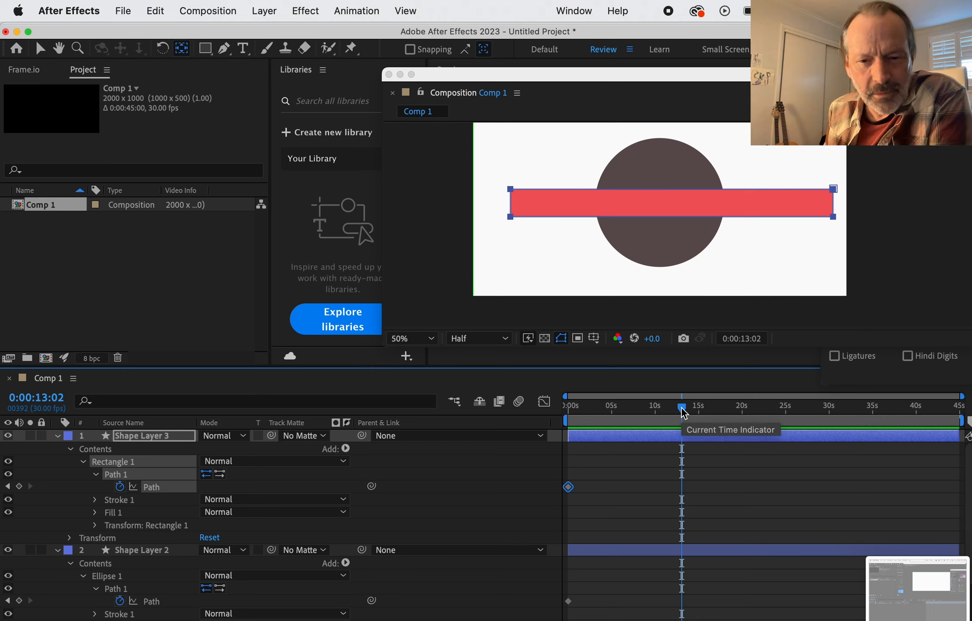
left_click(568, 601)
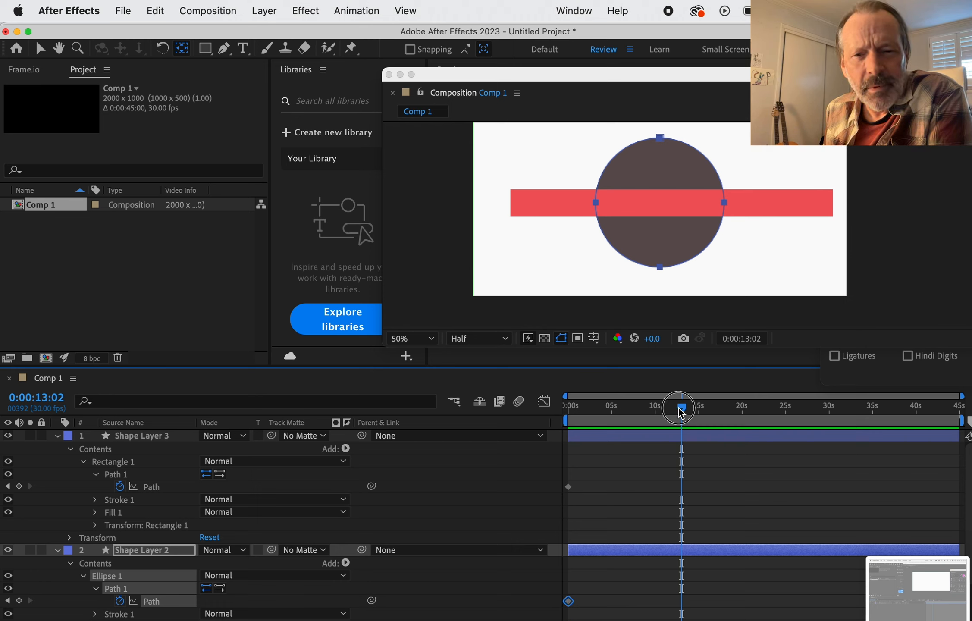
left_click(595, 485)
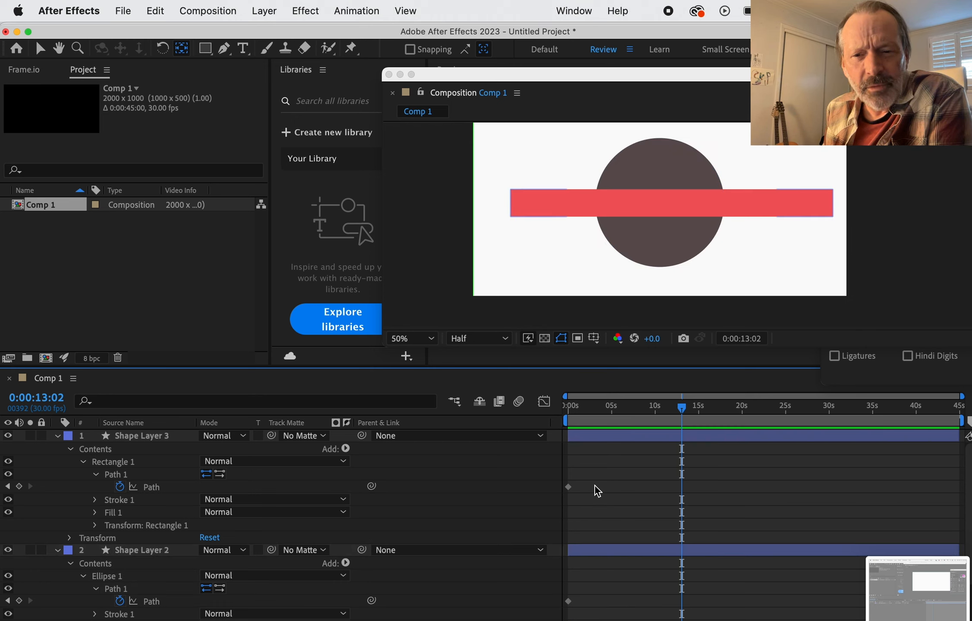
left_click_drag(569, 602, 580, 548)
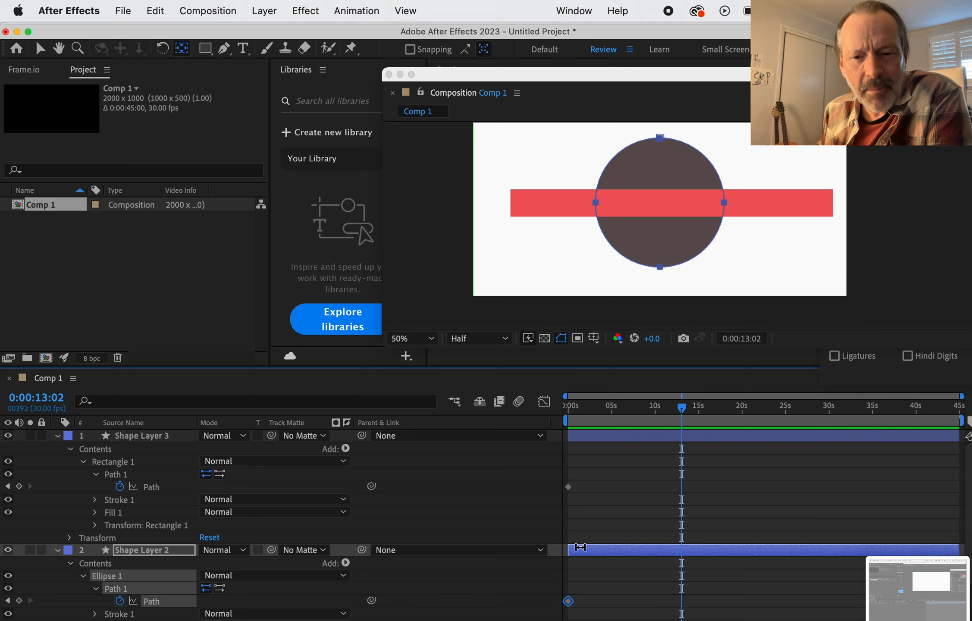
left_click(154, 490)
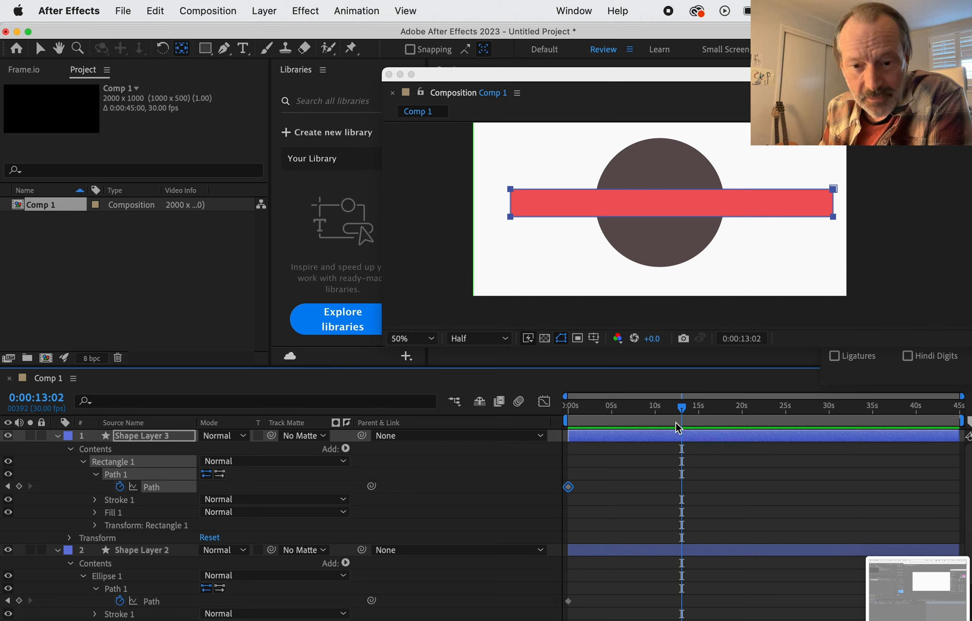
left_click(588, 486)
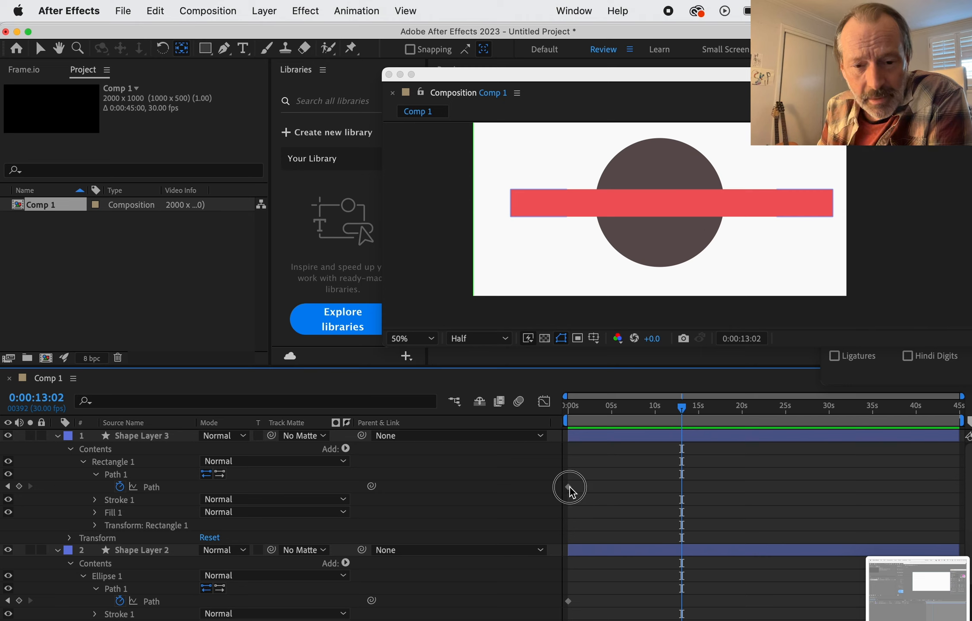
left_click(569, 487)
left_click(585, 492)
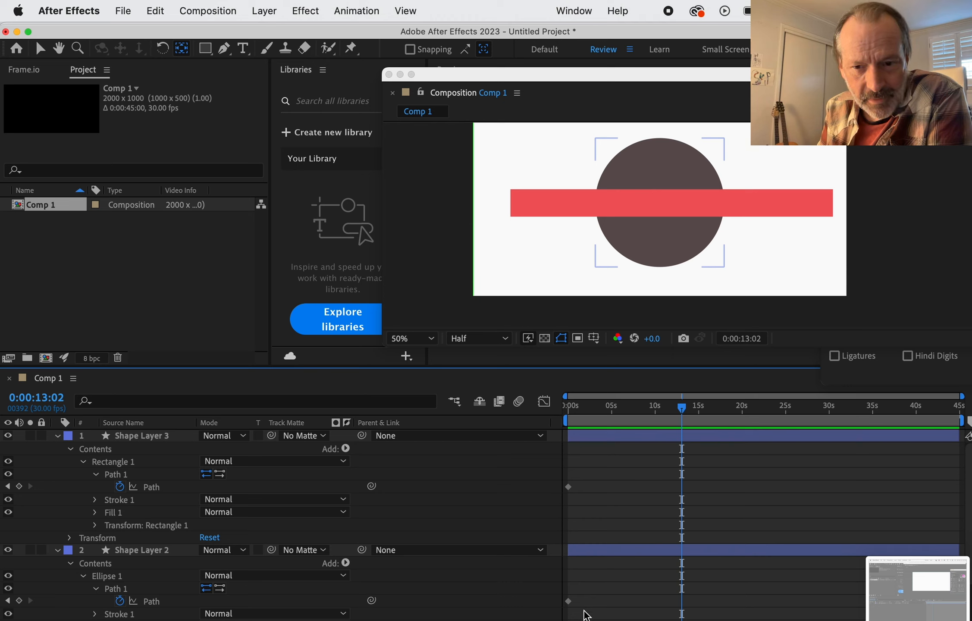
Step: Move the path keyframe of Ellipse 1 along the timeline to 0:00:12:00
left_click(570, 602)
left_click_drag(570, 602, 592, 595)
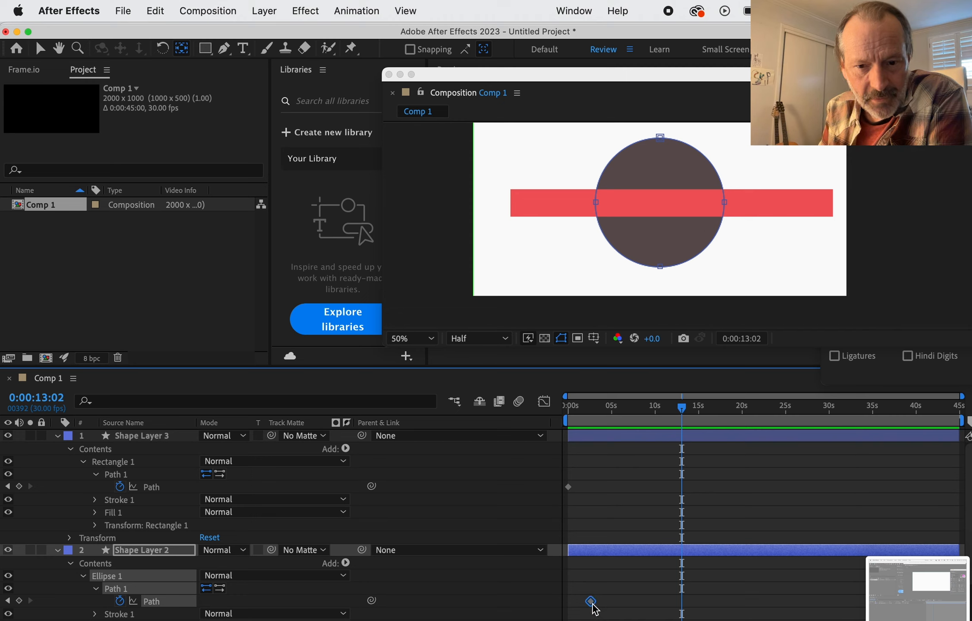
left_click_drag(593, 605, 676, 605)
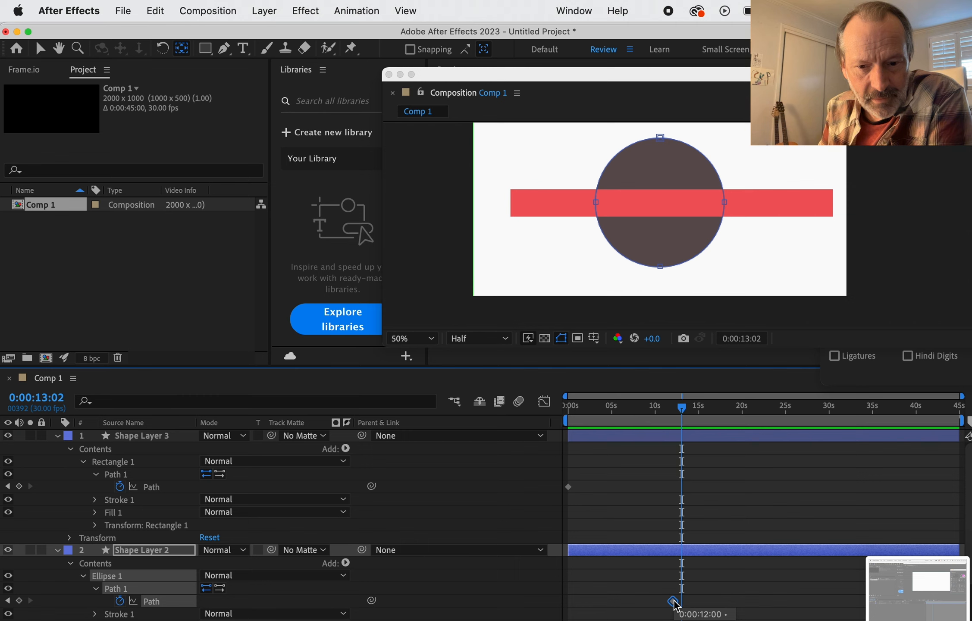
Step: Paste the ellipse's copied path keyframe into the Path property of Rectangle 1 at 0:00:13:02
right_click(673, 602)
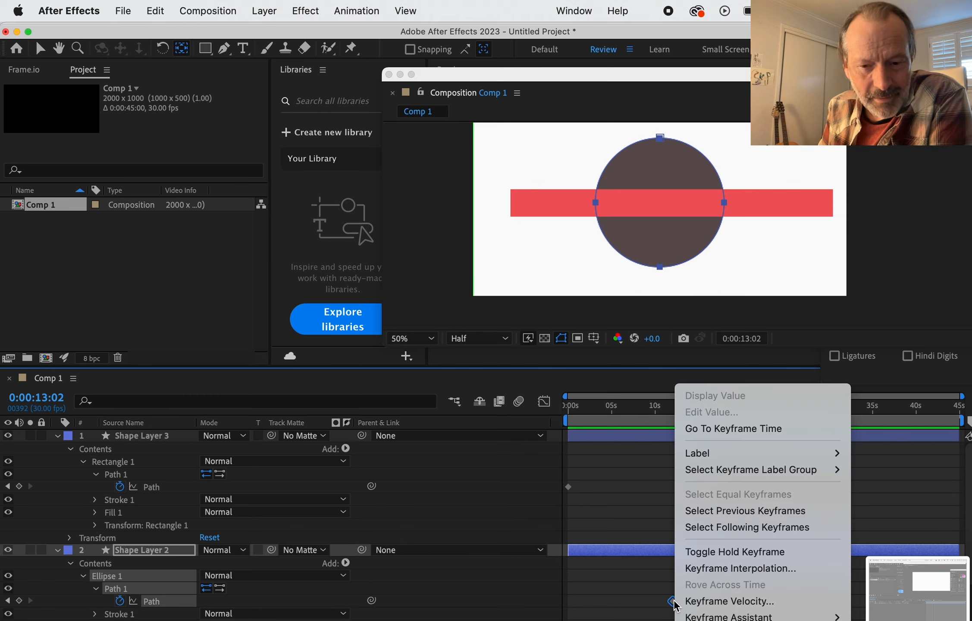
key("Escape")
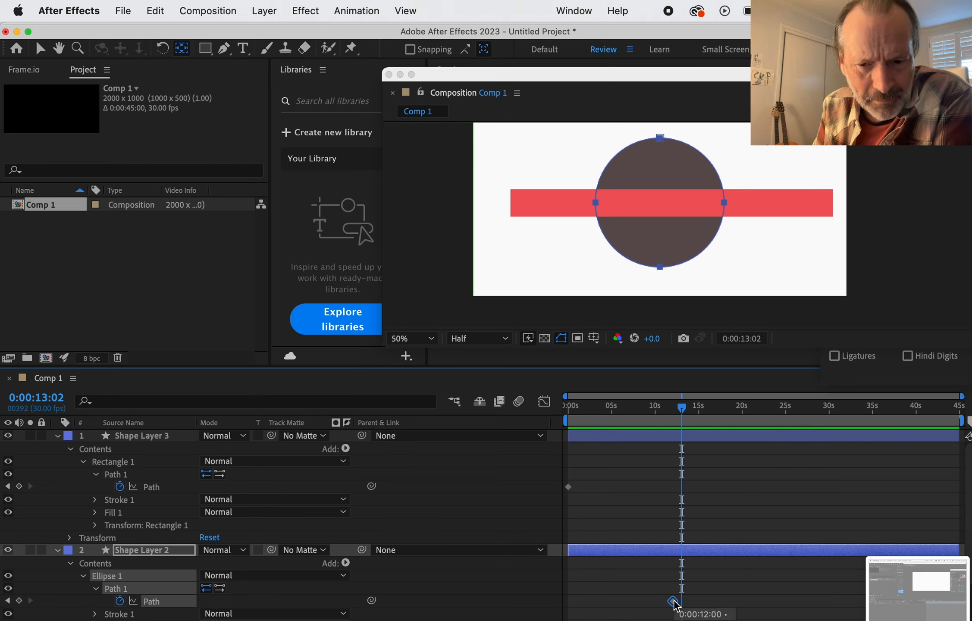
left_click(165, 487)
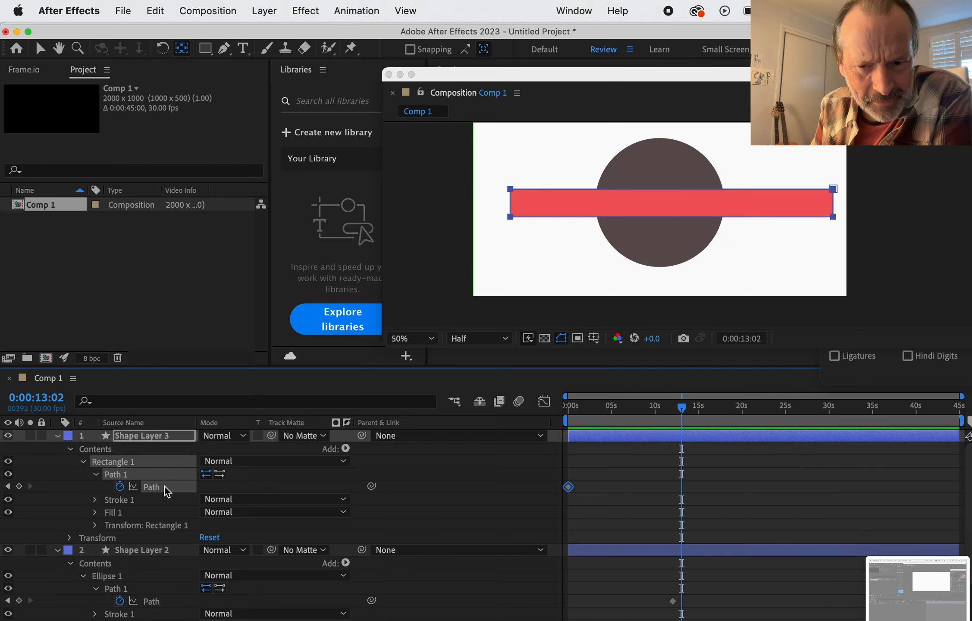
key("super+v")
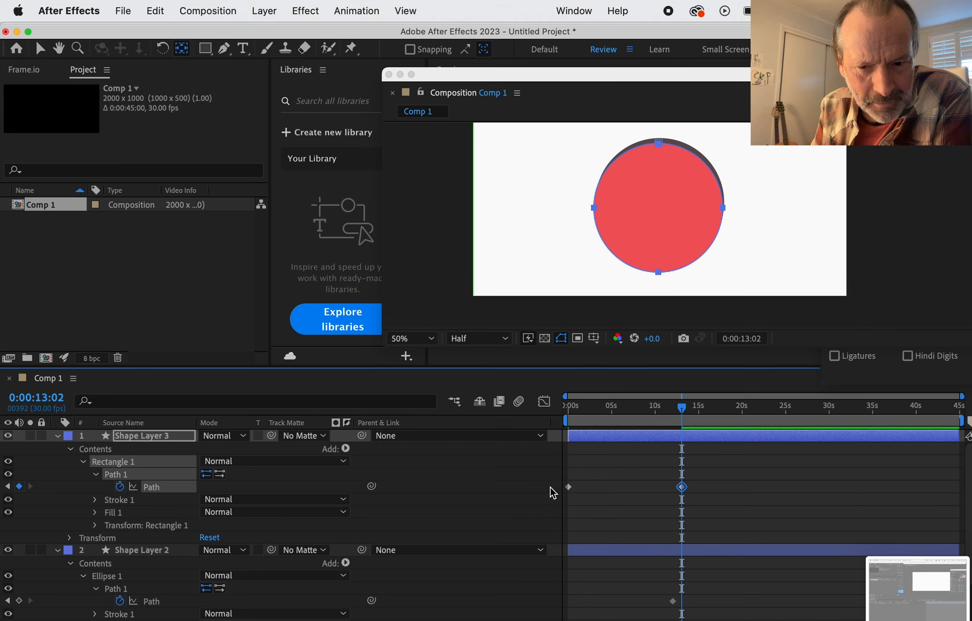
Step: Collapse and hide Shape Layer 2, with the current time returned to the composition's start
left_click(57, 551)
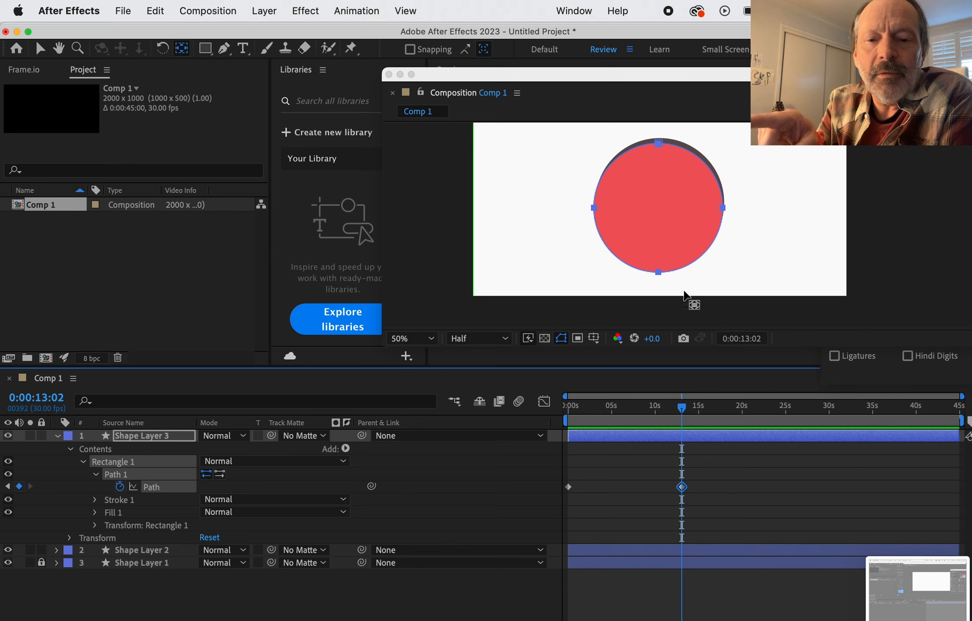
left_click(674, 233)
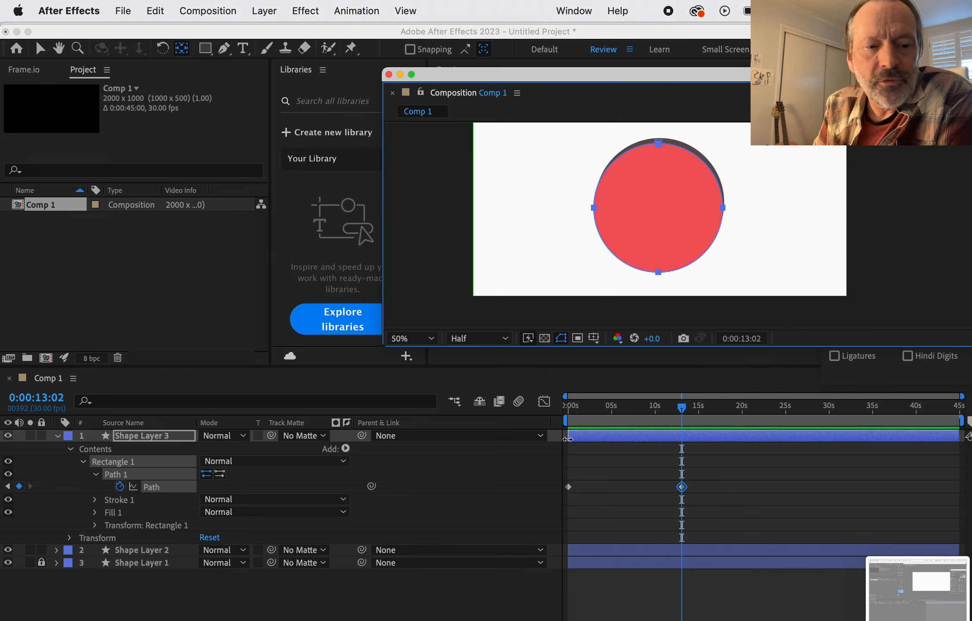
left_click(569, 488)
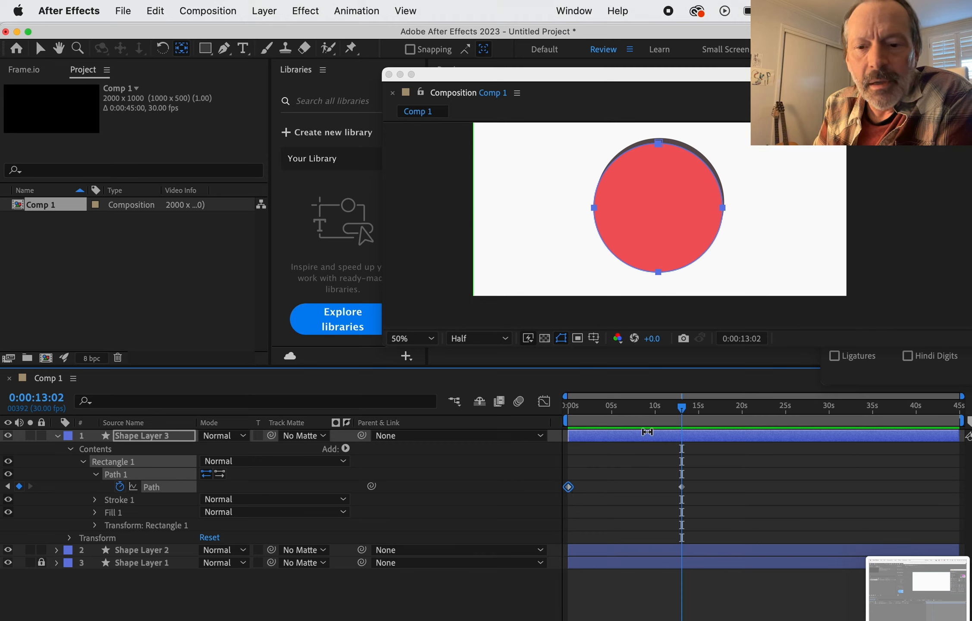
left_click_drag(681, 408, 547, 405)
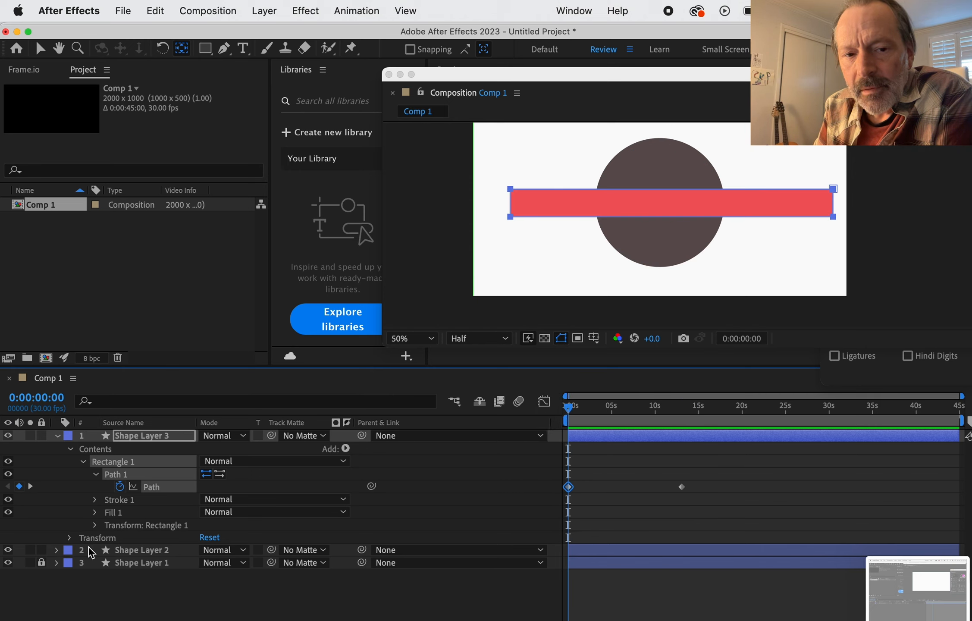
left_click(8, 551)
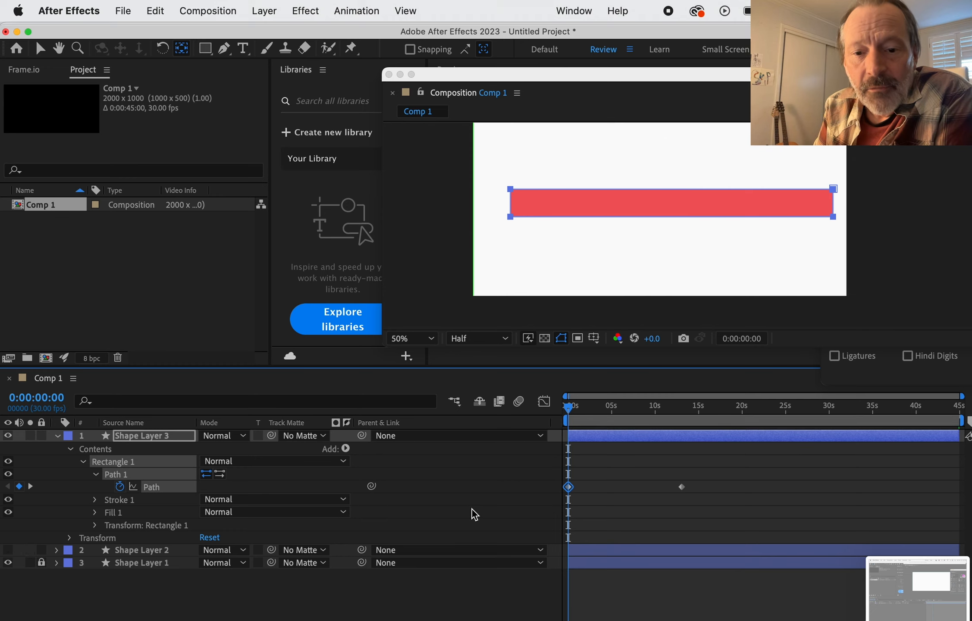
Step: Select the rectangle's second path keyframe and briefly preview the morph from the composition's start
left_click(682, 488)
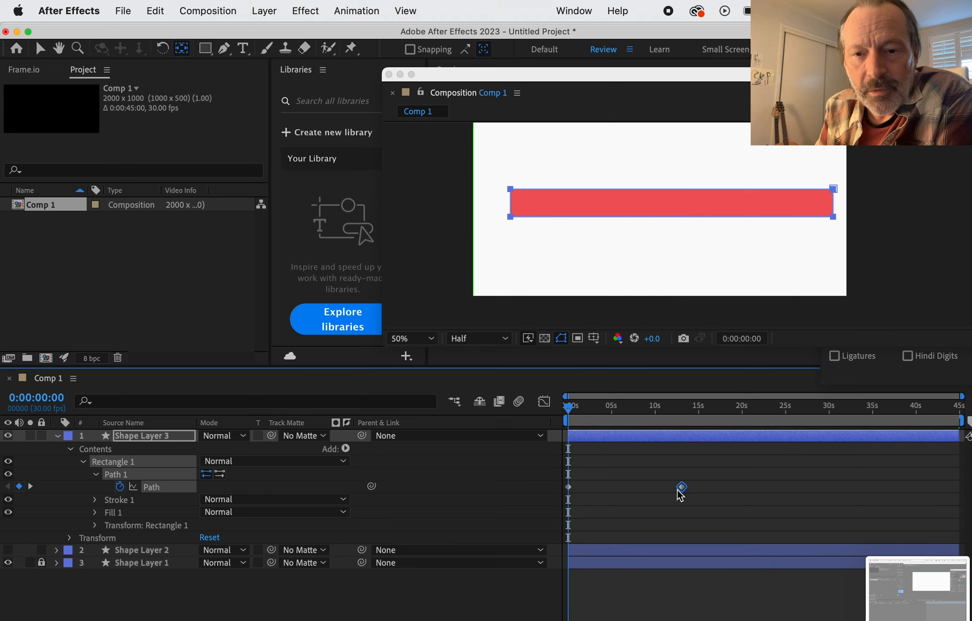
left_click(569, 488)
left_click(682, 487)
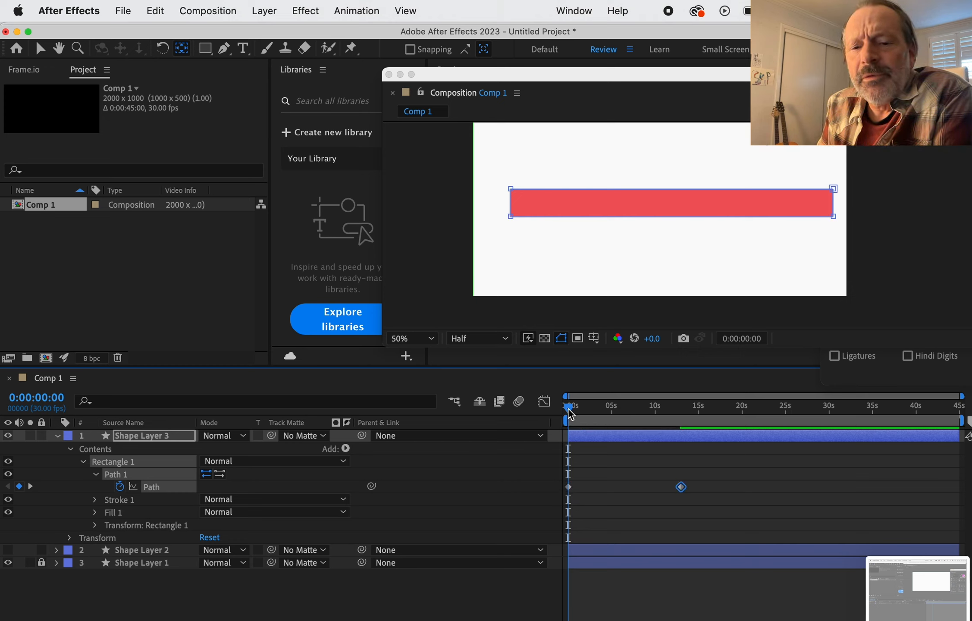
key("space")
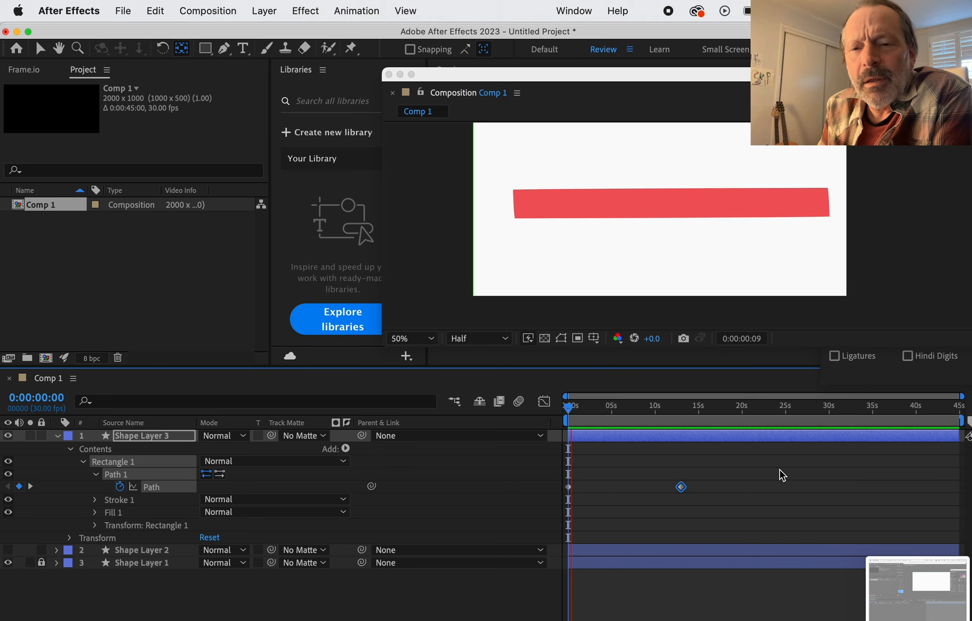
key("space")
Step: Move the rectangle's second path keyframe earlier, to about 3 seconds, and preview the faster morph from the start
left_click_drag(681, 487, 597, 491)
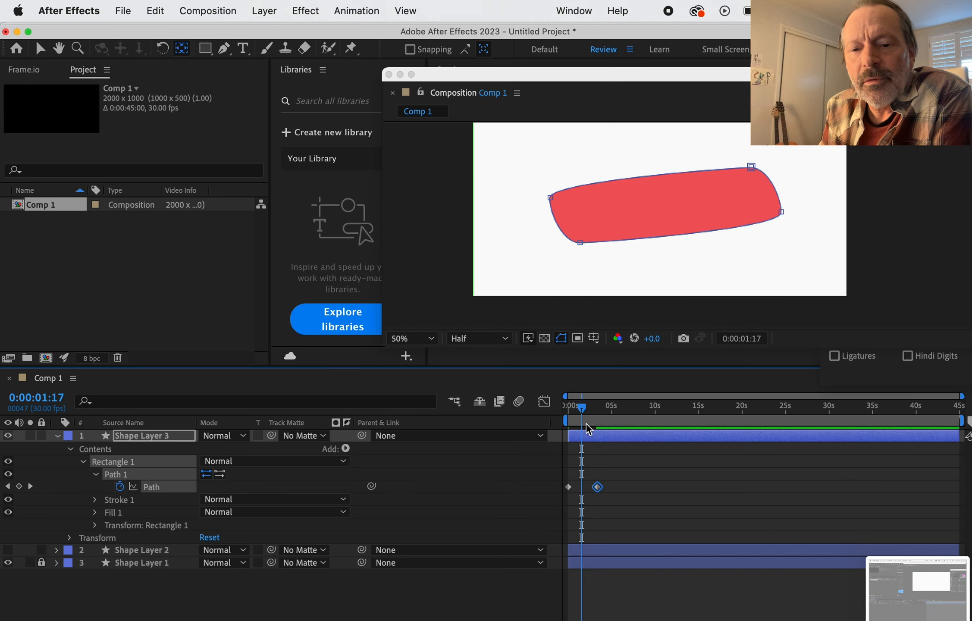
left_click_drag(583, 412, 544, 408)
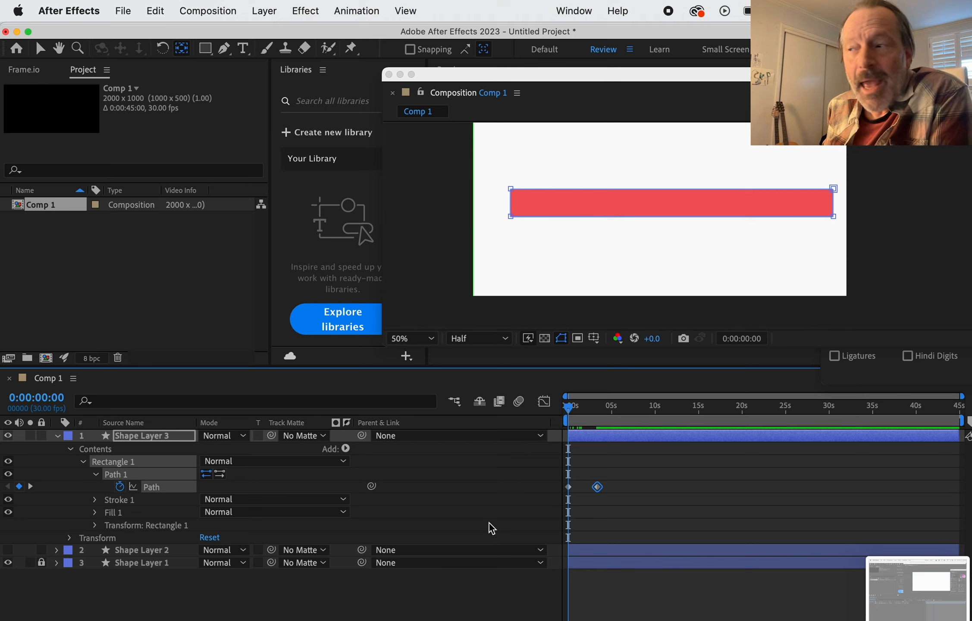
key("space")
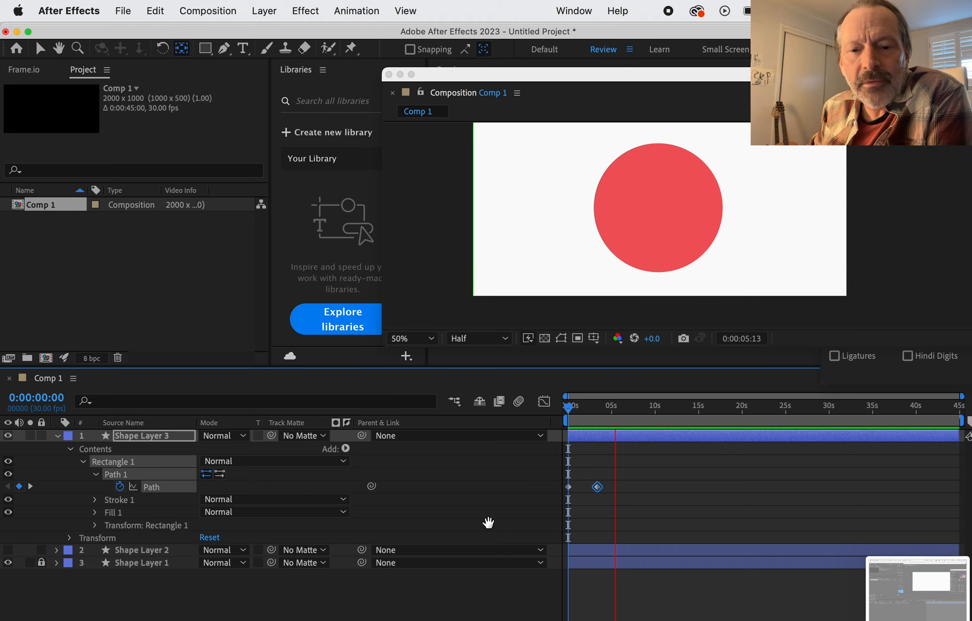
key("space")
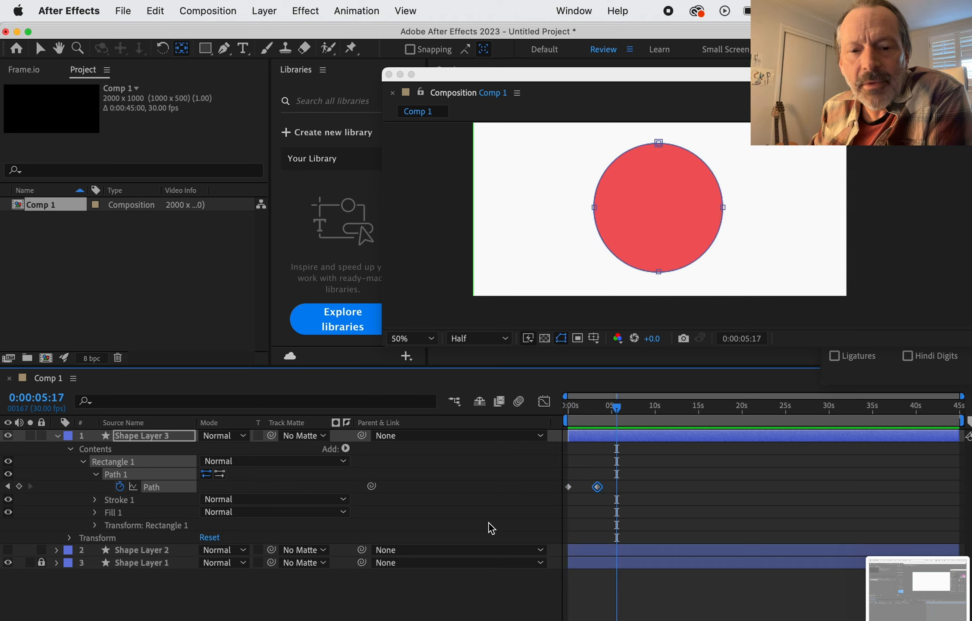